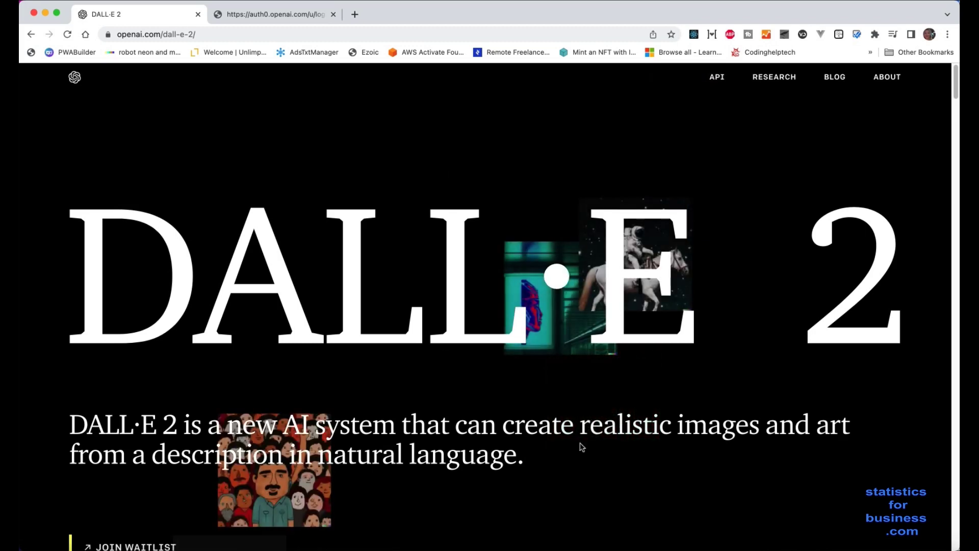
Scroll down the DALL·E 2 page to the Text Description example of an astronaut riding a horse.
scroll(638, 413, "down", 3)
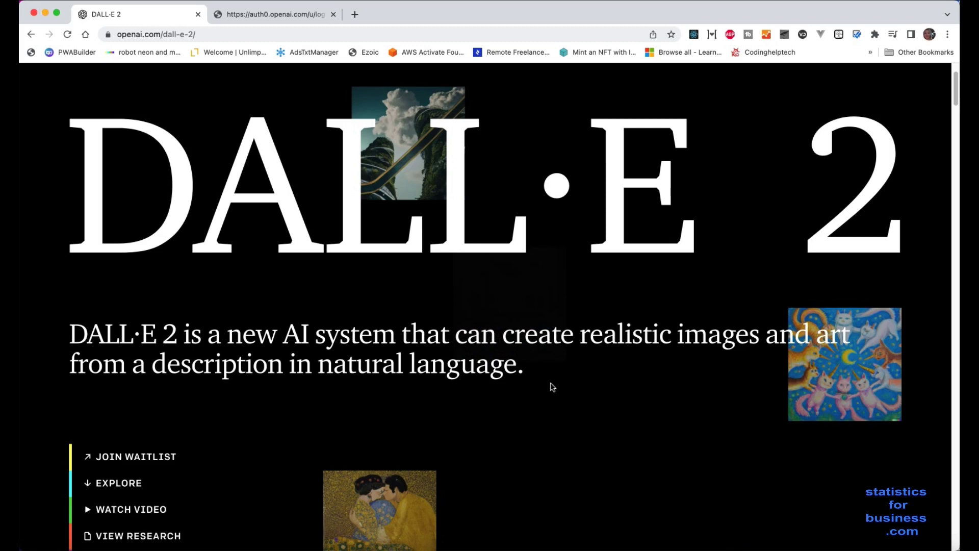
scroll(553, 387, "down", 2)
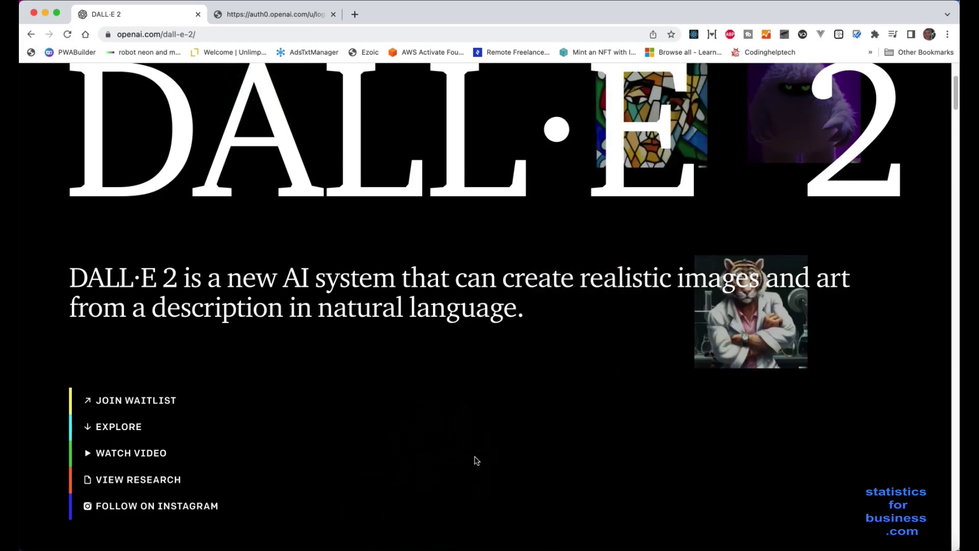
Browse the edit and variation examples, show the mice set, then return to the introduction.
scroll(462, 320, "down", 15)
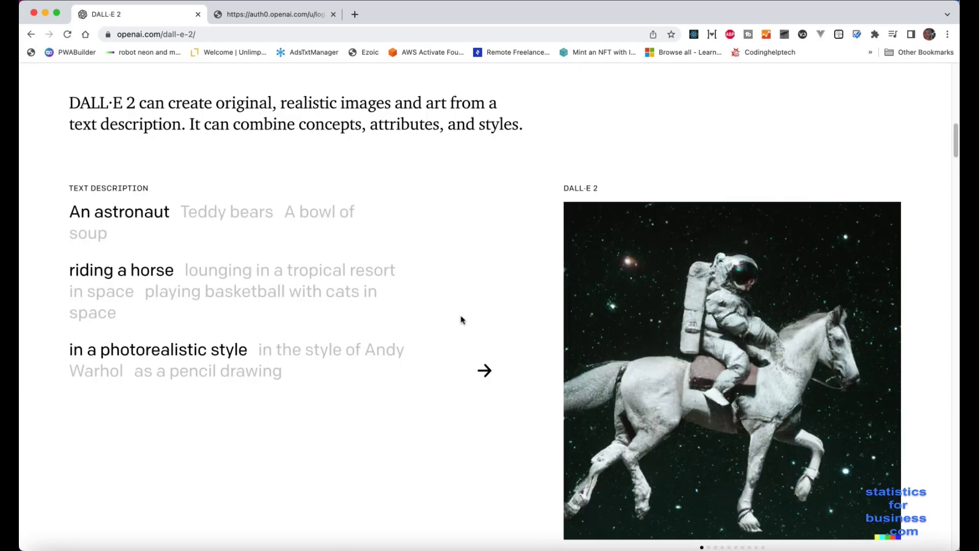
scroll(453, 316, "up", 1)
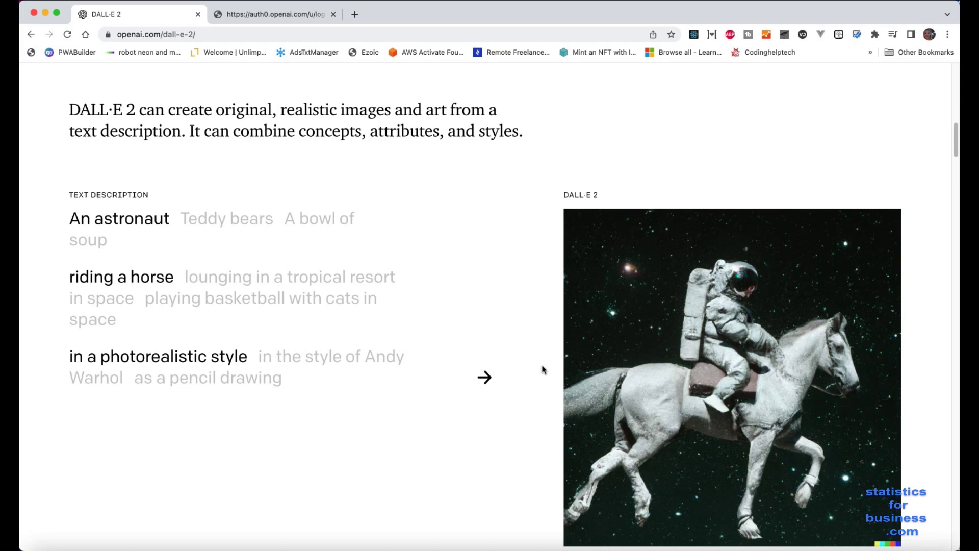
scroll(542, 370, "down", 12)
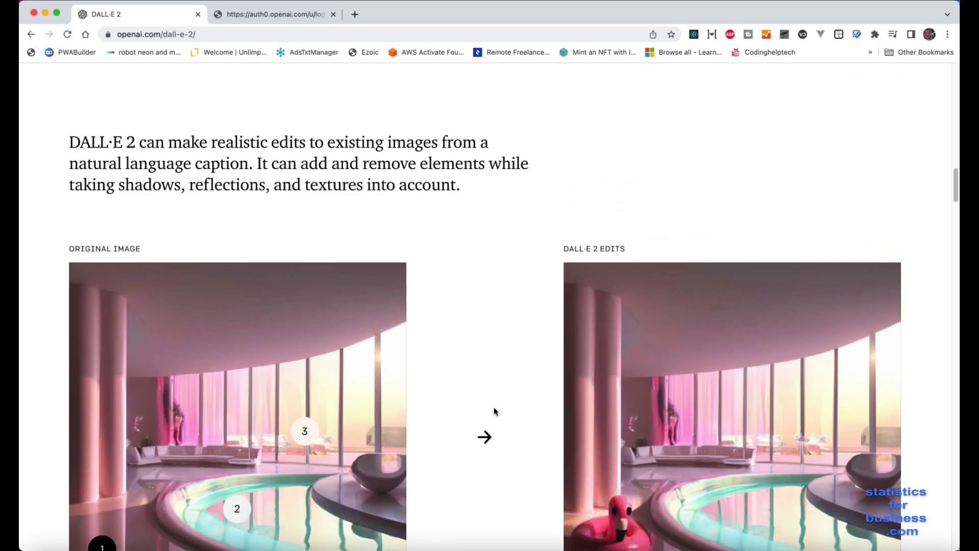
scroll(494, 408, "down", 2)
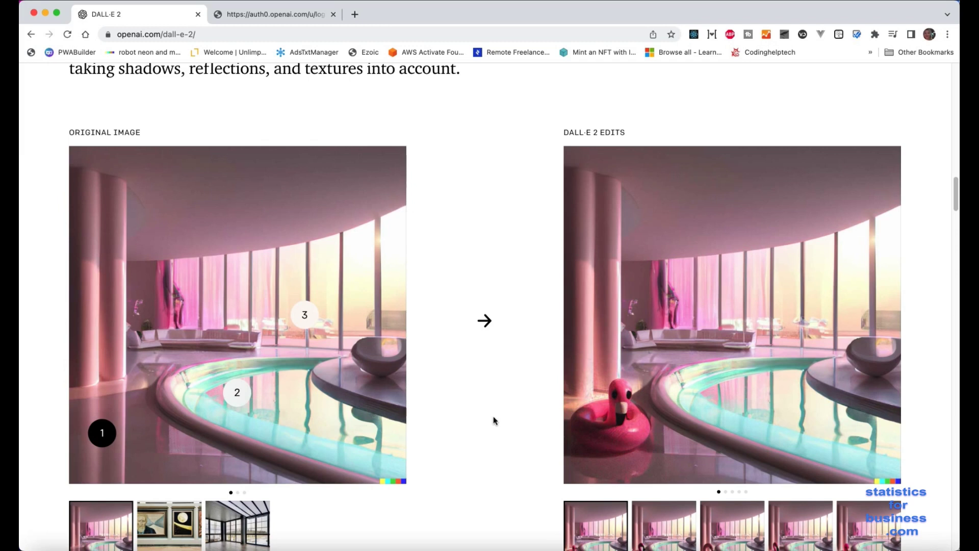
scroll(494, 421, "down", 2)
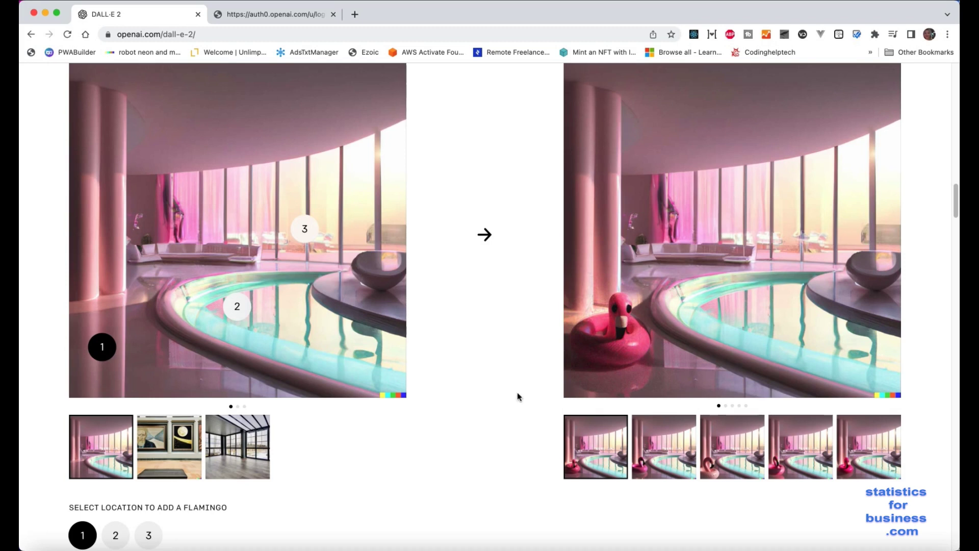
scroll(518, 397, "down", 10)
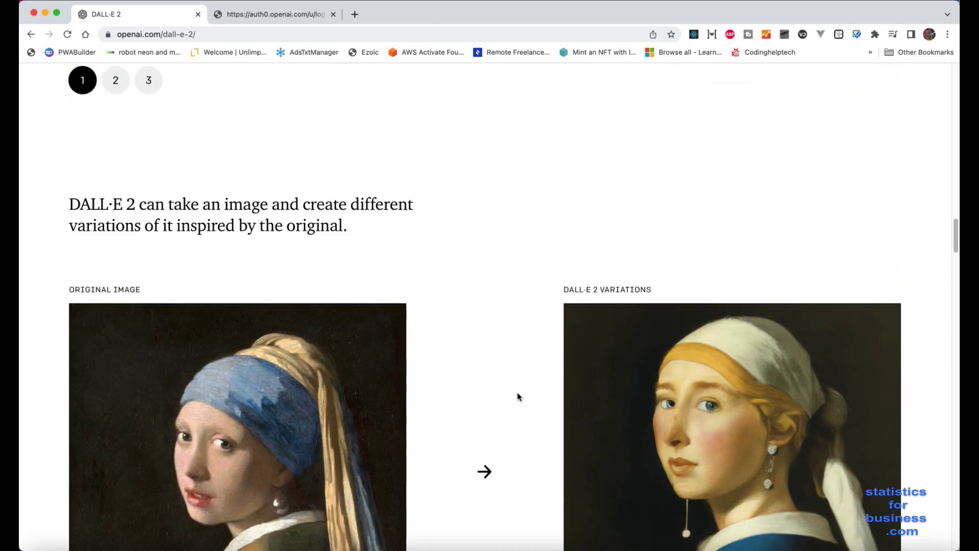
scroll(517, 397, "down", 4)
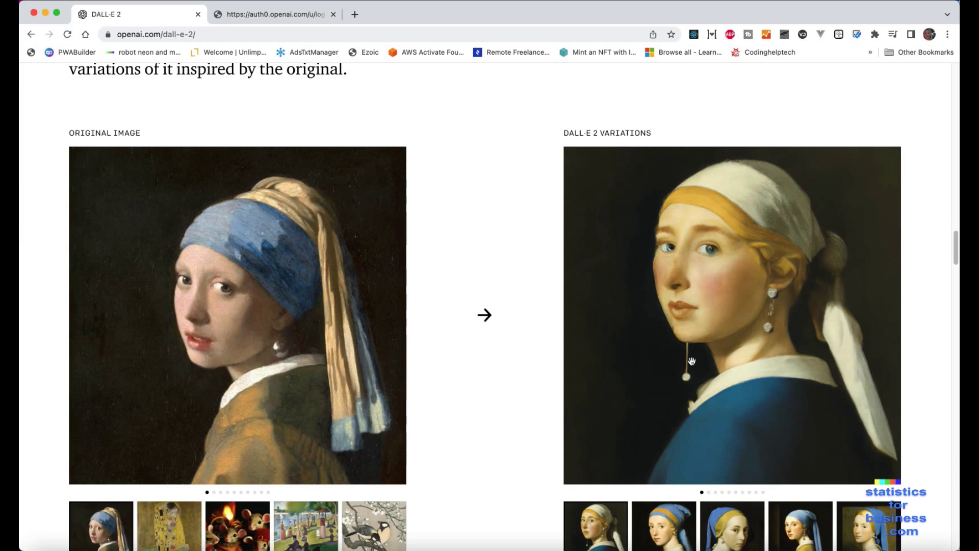
scroll(511, 459, "down", 1)
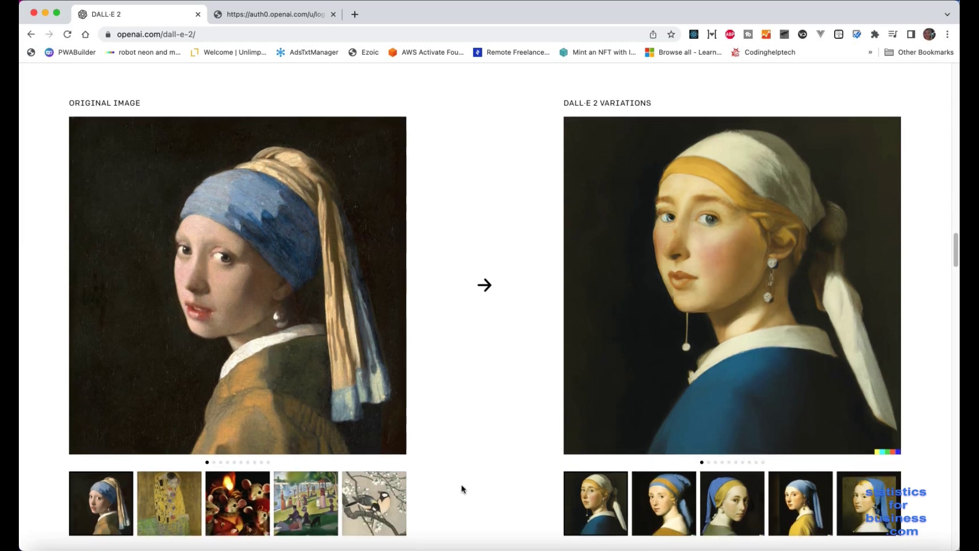
left_click(227, 485)
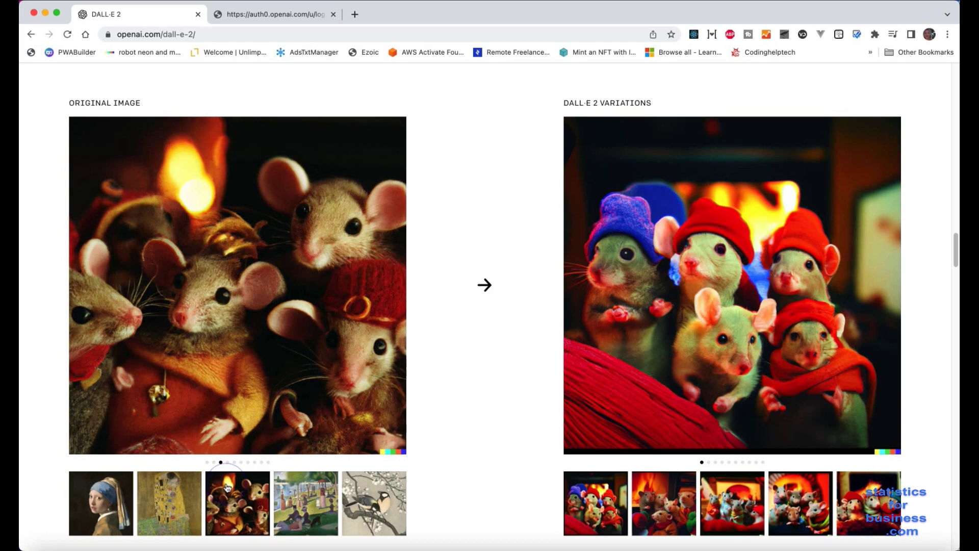
scroll(485, 409, "up", 20)
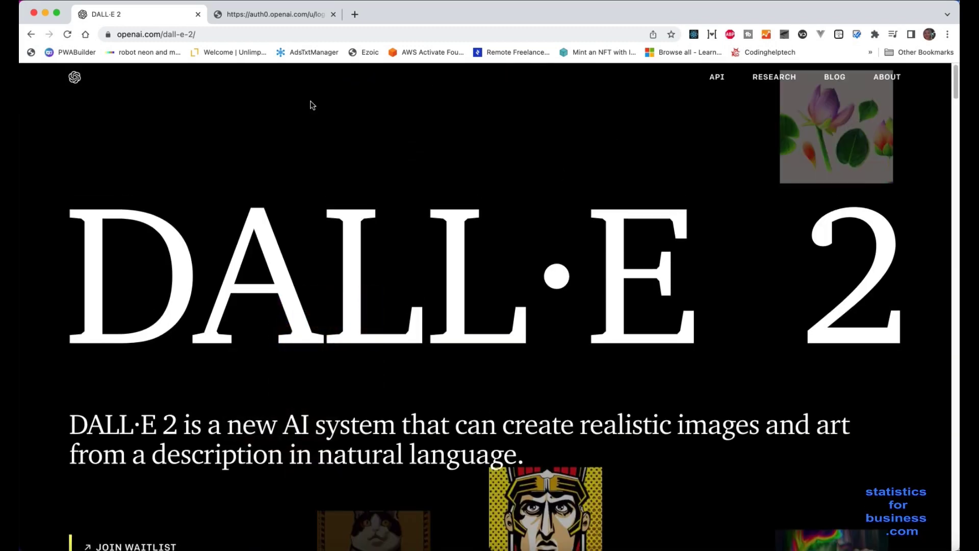
Sign in with the account e-mail and password, then scroll the DALL·E example gallery.
left_click(273, 12)
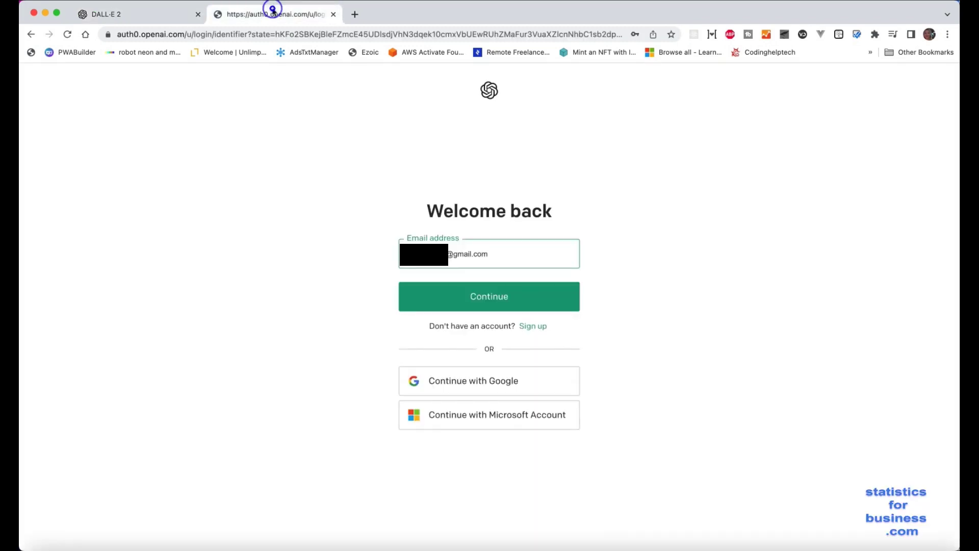
left_click(477, 300)
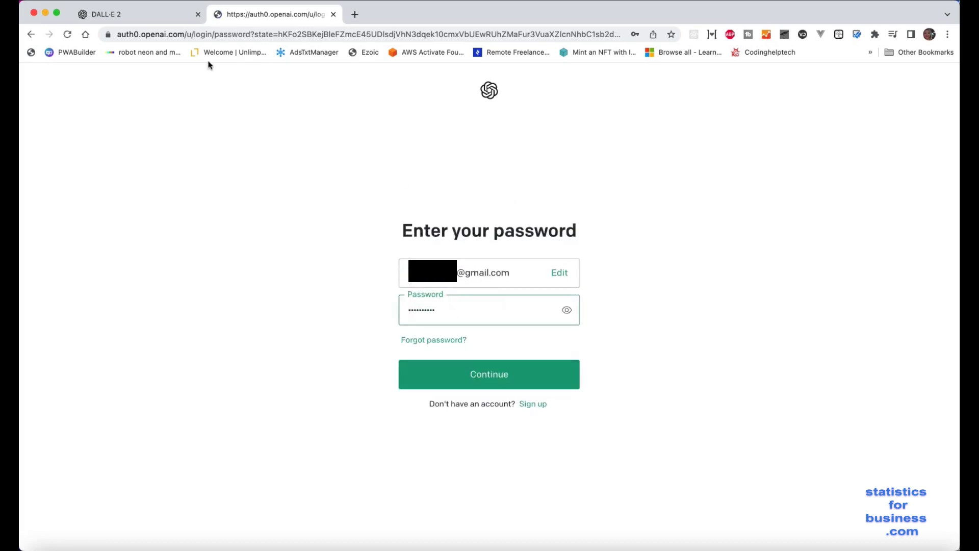
left_click(513, 374)
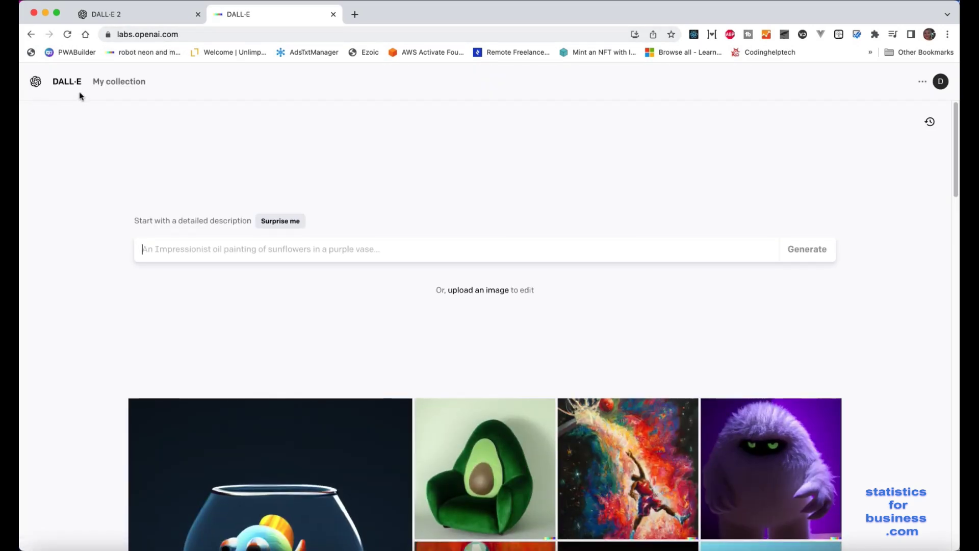
scroll(499, 162, "down", 5)
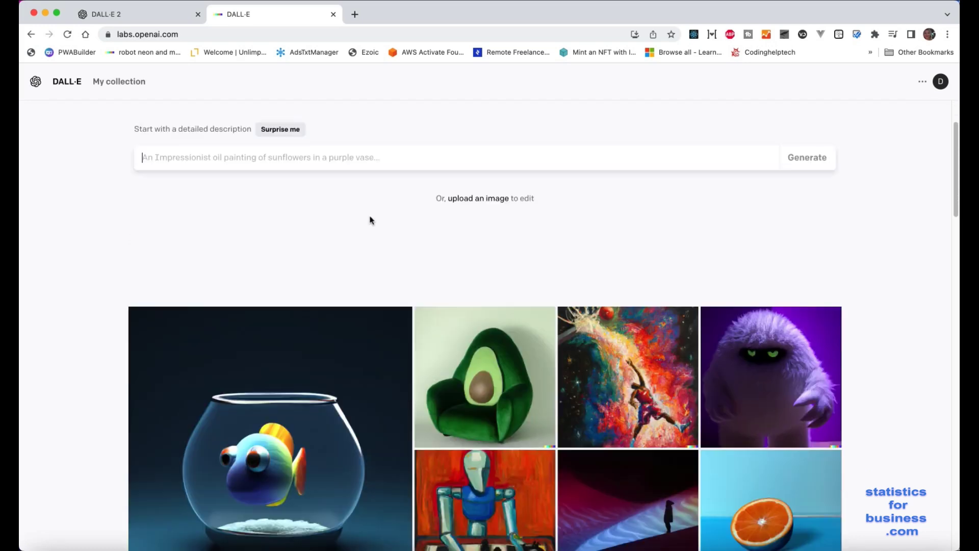
scroll(68, 246, "down", 2)
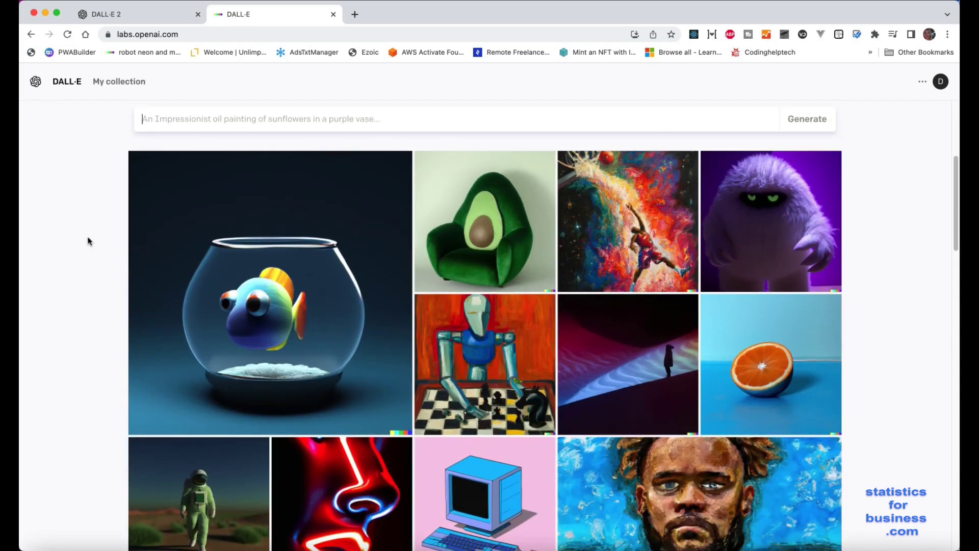
mouse_move(261, 243)
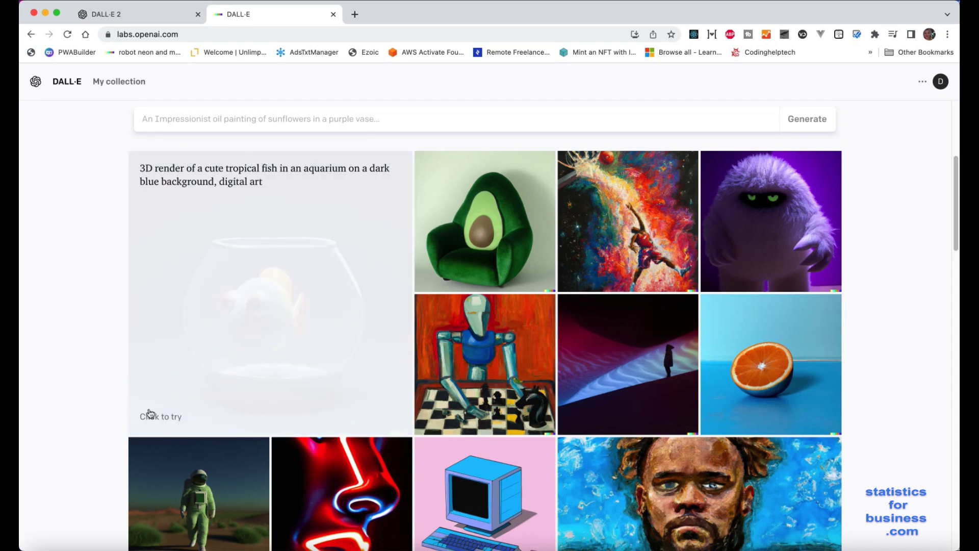
Try the tropical-fish-in-an-aquarium example prompt to get four fishbowl images.
left_click(153, 419)
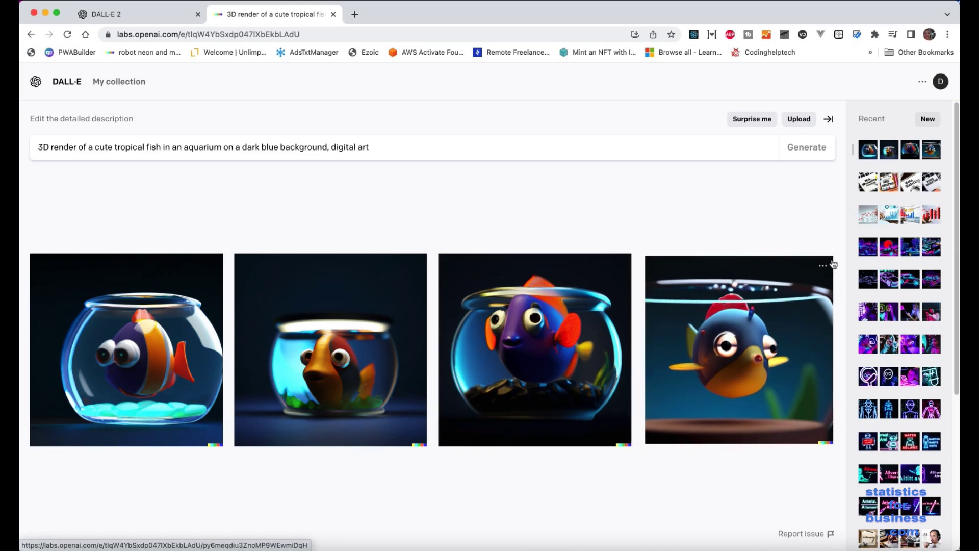
Generate variations of the fourth fishbowl image and view the account's 131 remaining credits.
left_click(823, 266)
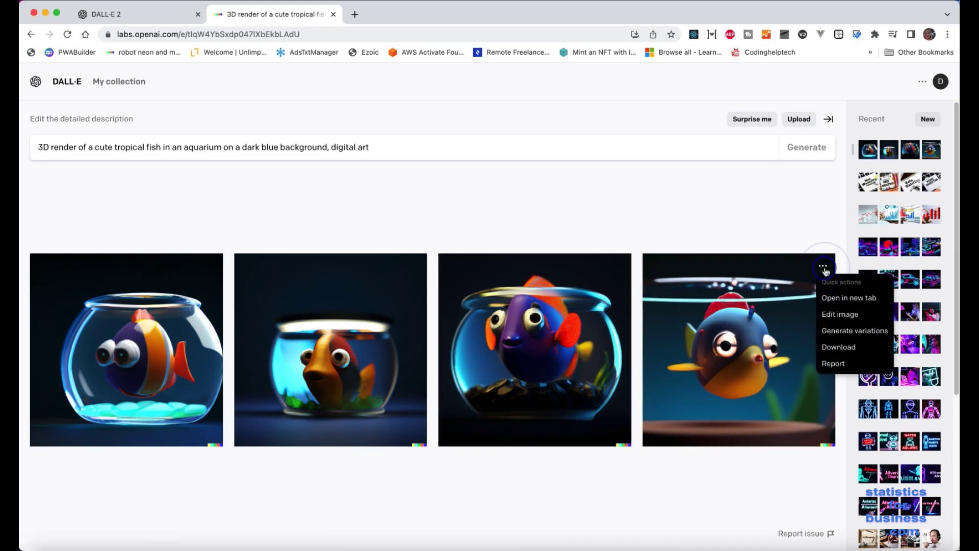
left_click(840, 332)
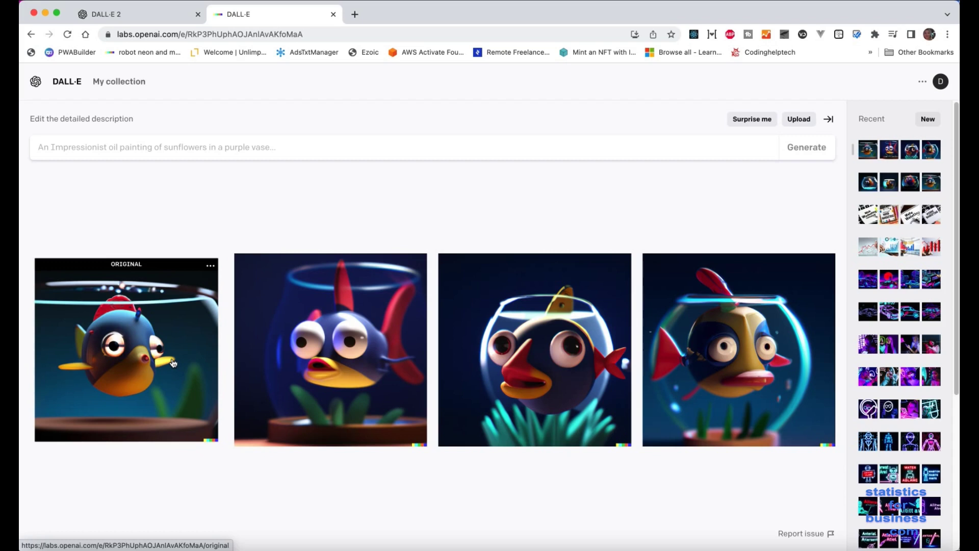
left_click(173, 363)
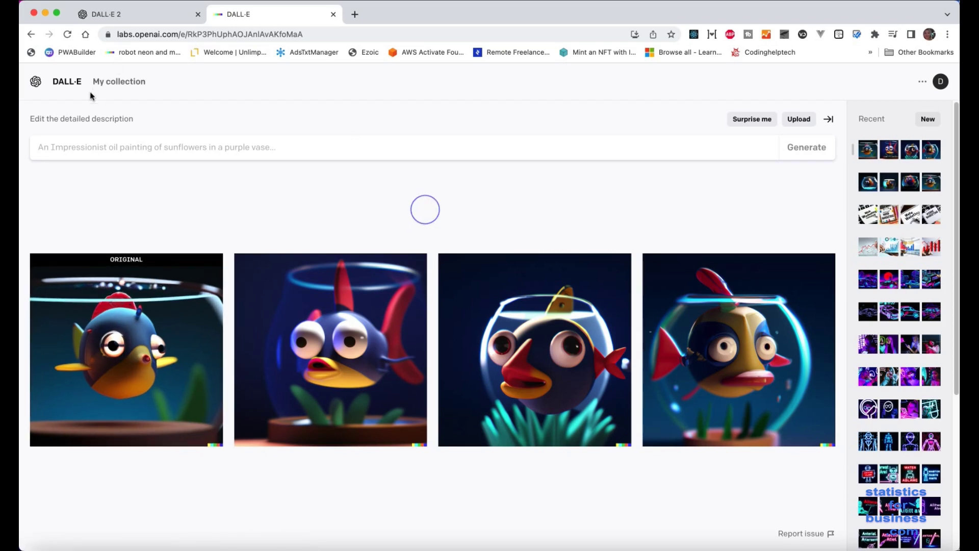
left_click(941, 83)
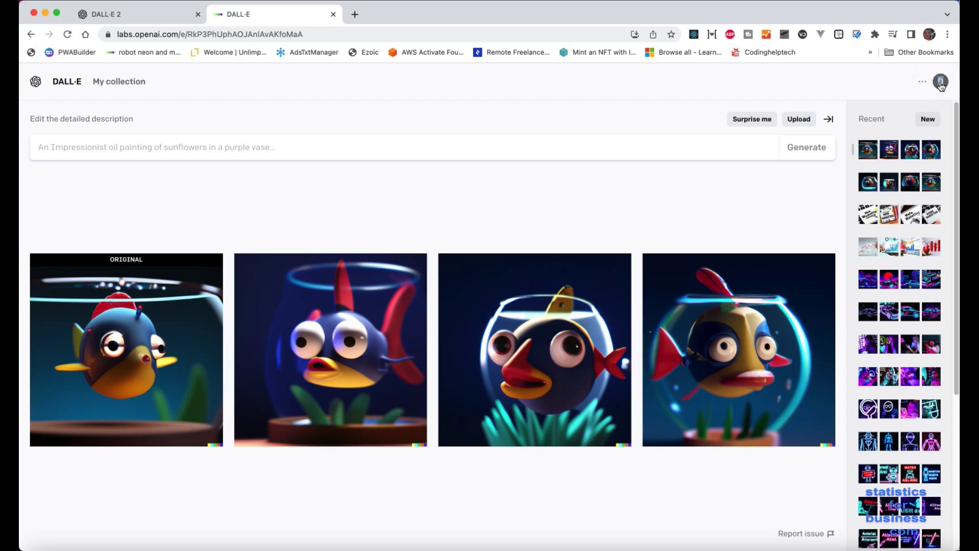
left_click(939, 83)
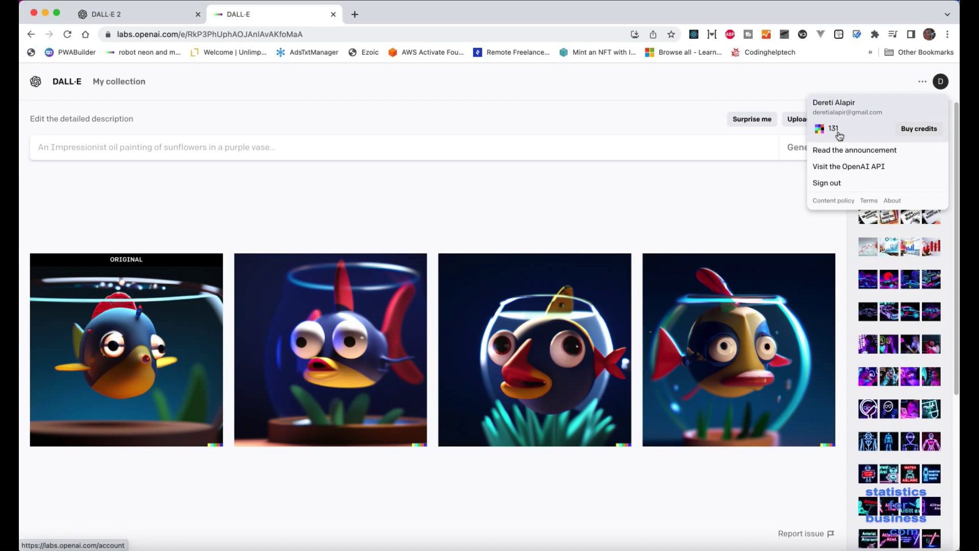
Check the 115-credits-for-$15 pack, set the quantity back to 1, and cancel the purchase.
left_click(915, 133)
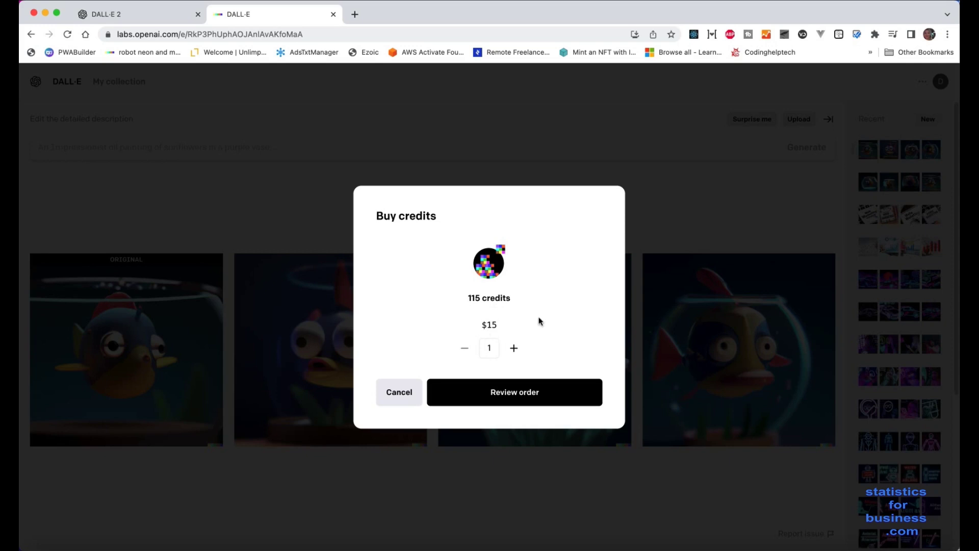
double_click(514, 348)
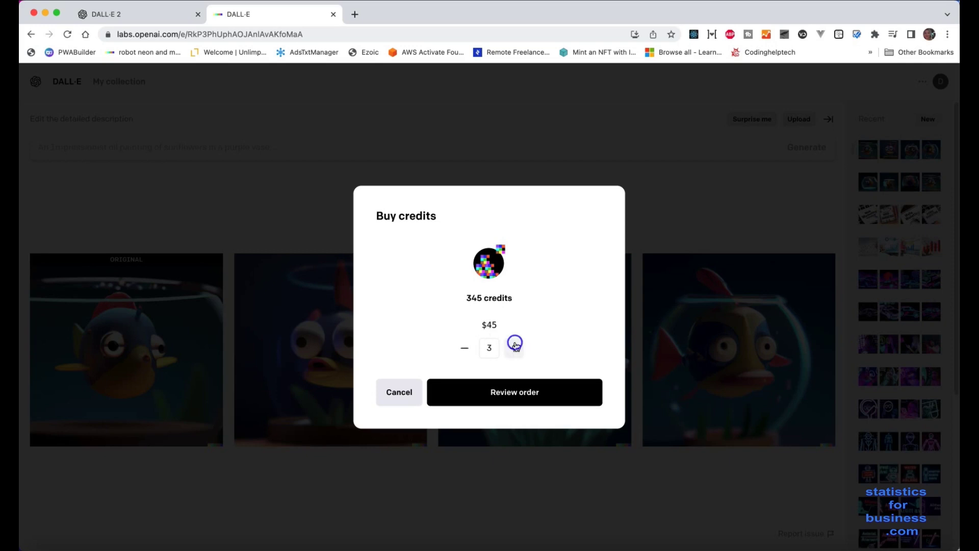
left_click(465, 349)
left_click(465, 349)
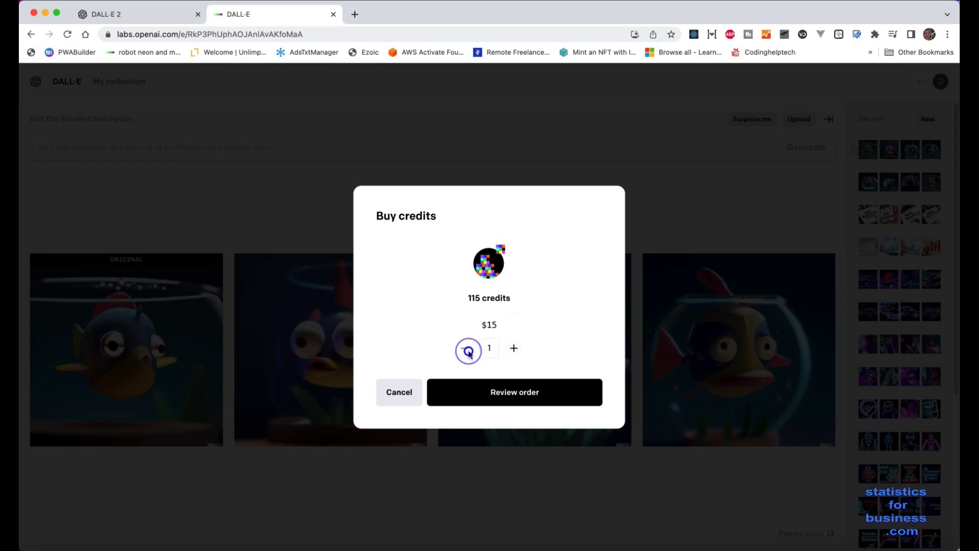
left_click(464, 349)
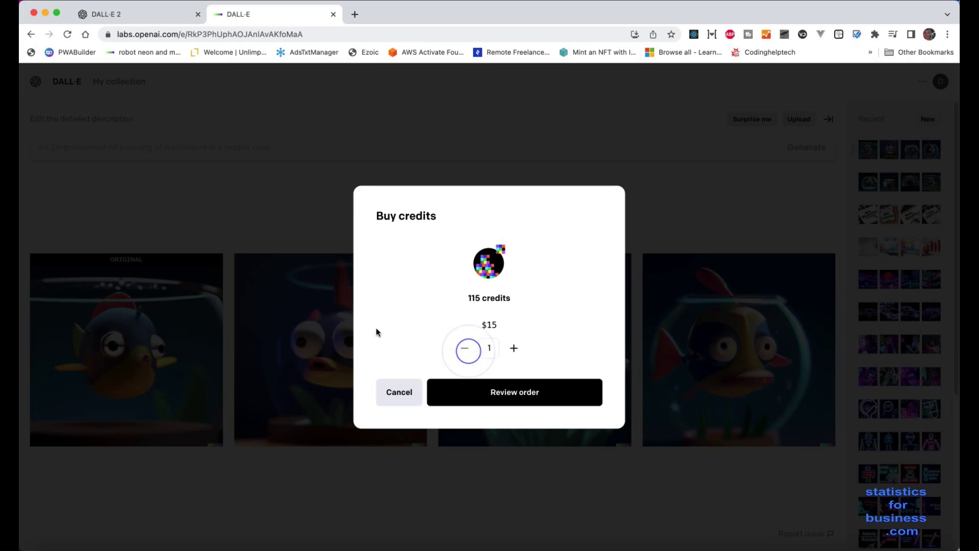
left_click(398, 392)
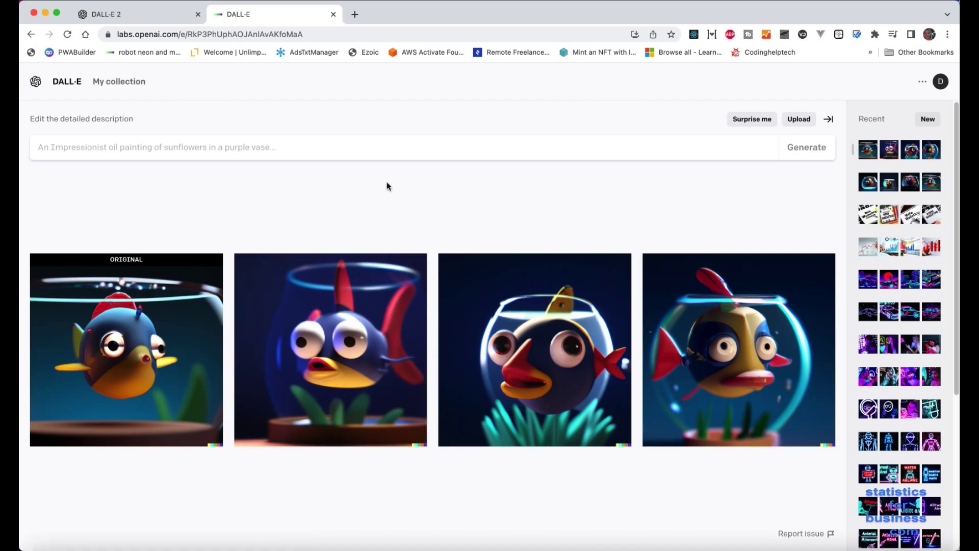
left_click(574, 202)
left_click(939, 85)
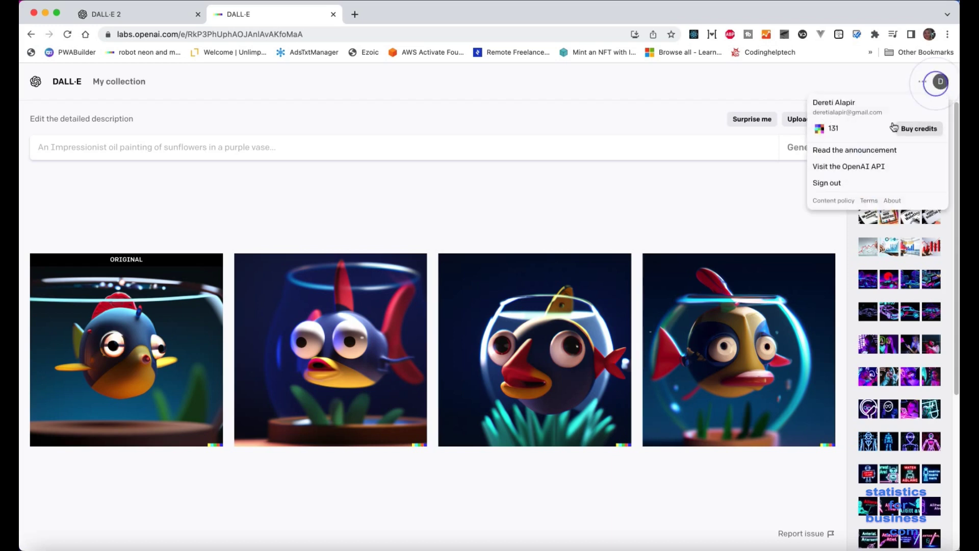
left_click(869, 167)
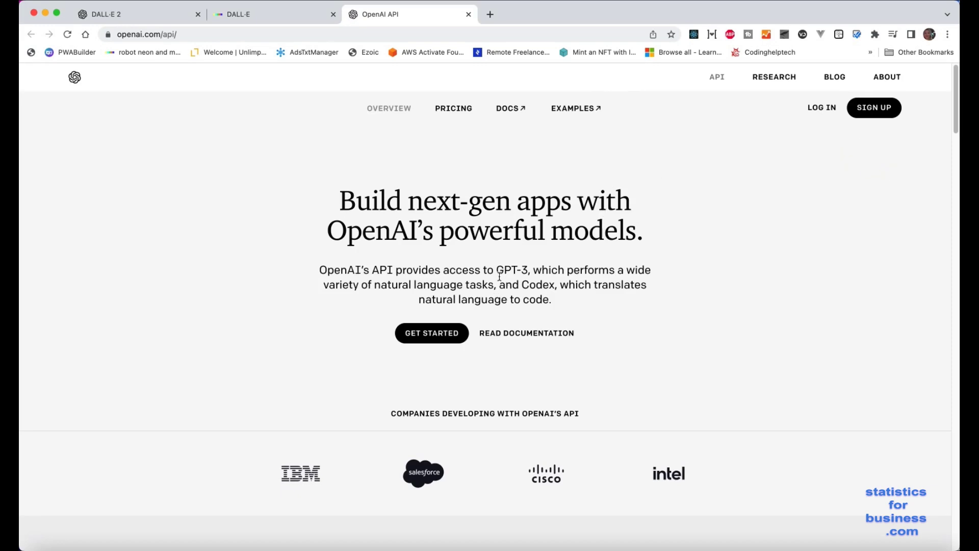
scroll(743, 282, "down", 8)
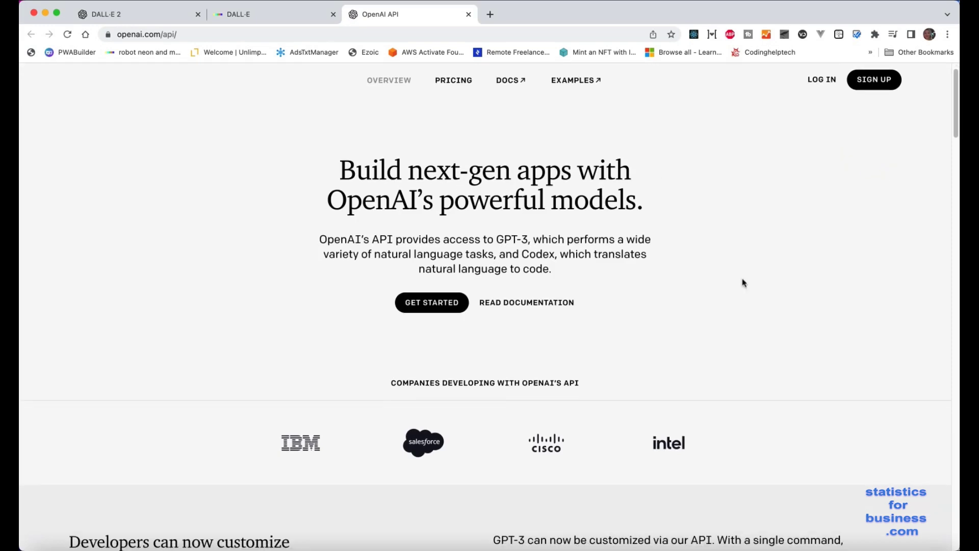
scroll(743, 282, "down", 10)
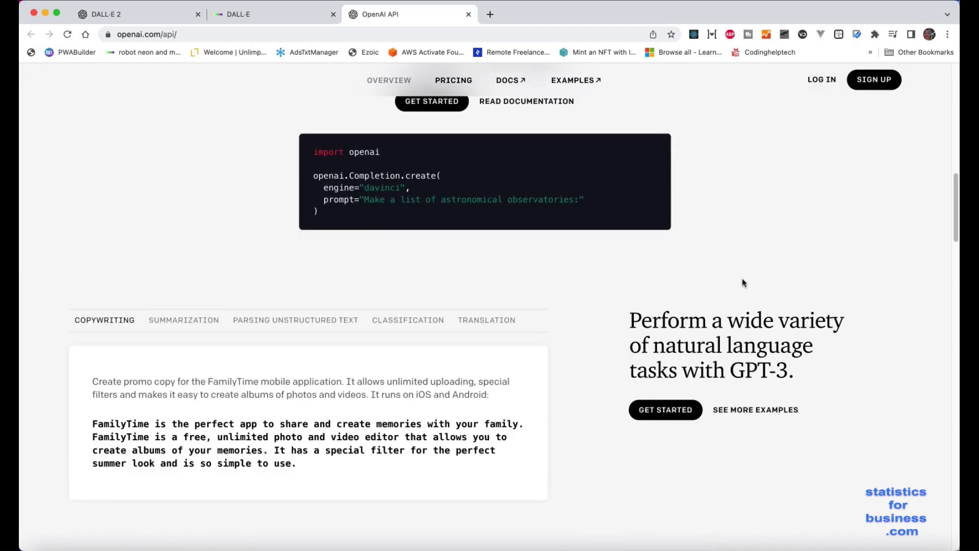
scroll(743, 282, "down", 5)
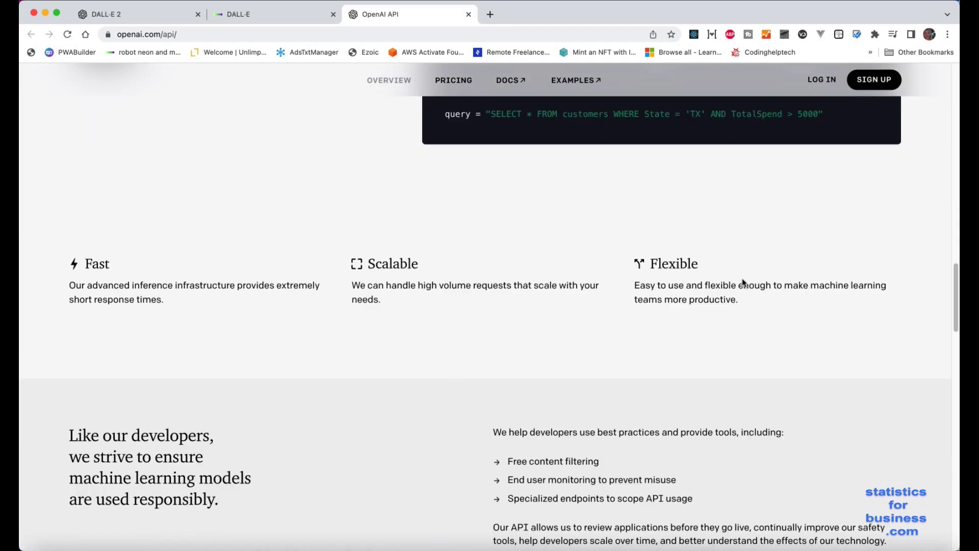
scroll(743, 282, "up", 15)
scroll(743, 282, "up", 10)
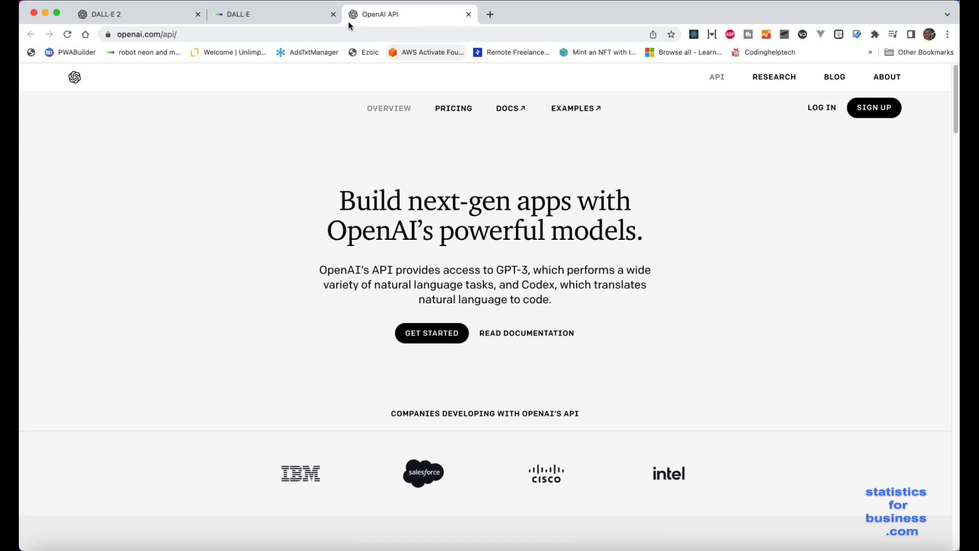
Return to the DALL·E tab and reopen the 'statistics for business' generation from Recent.
left_click(270, 18)
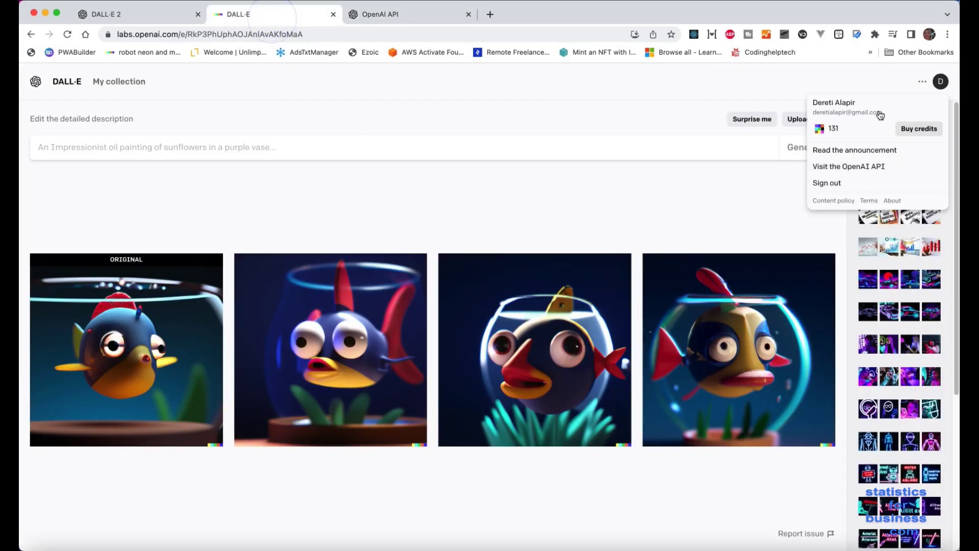
left_click(641, 178)
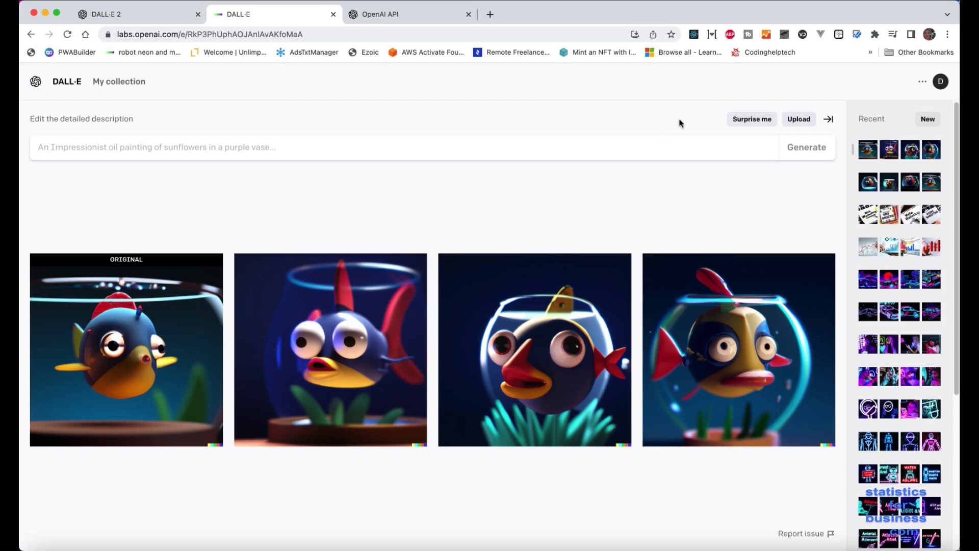
left_click(886, 247)
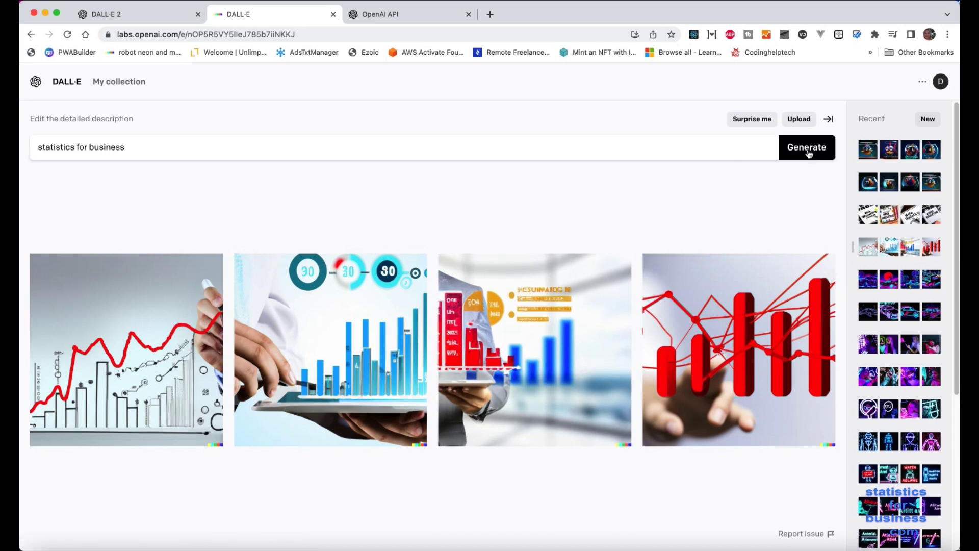
Regenerate 'statistics for business', yielding tablet bar-chart and smiling-people images.
left_click(808, 148)
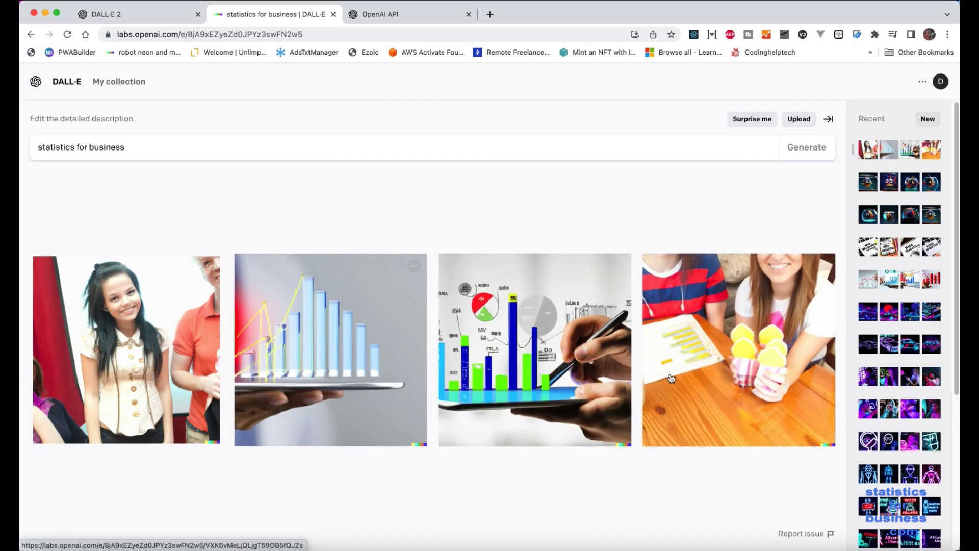
Change the prompt to 'statistics for business regression models in neon' and generate images.
left_click(204, 152)
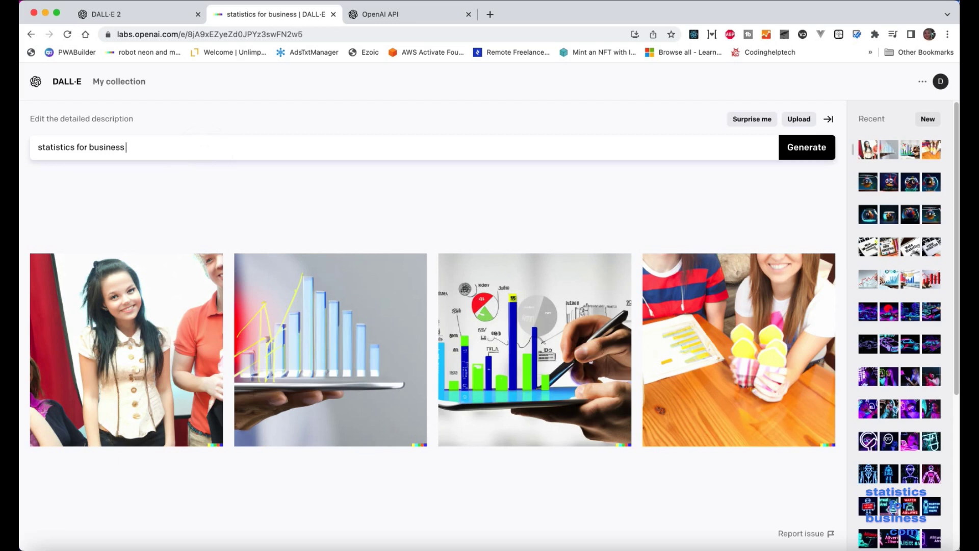
type("regression models in neon")
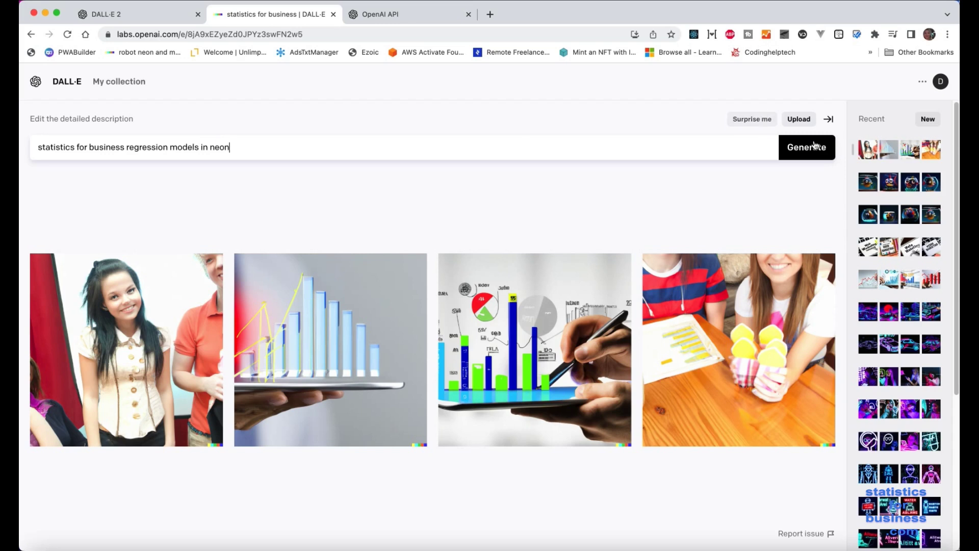
left_click(801, 156)
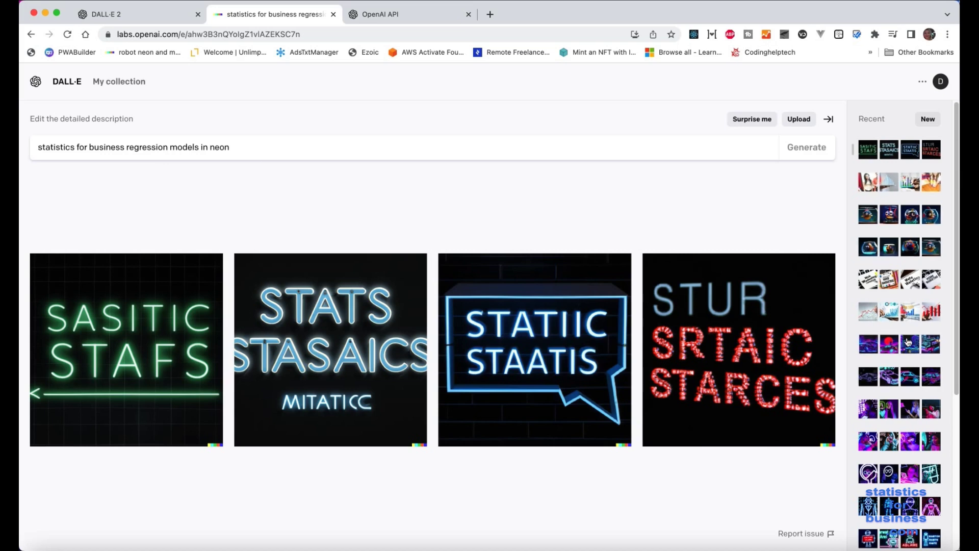
Reopen the 'neon cyberpunk car' generation and generate another batch of four neon car images.
left_click(907, 382)
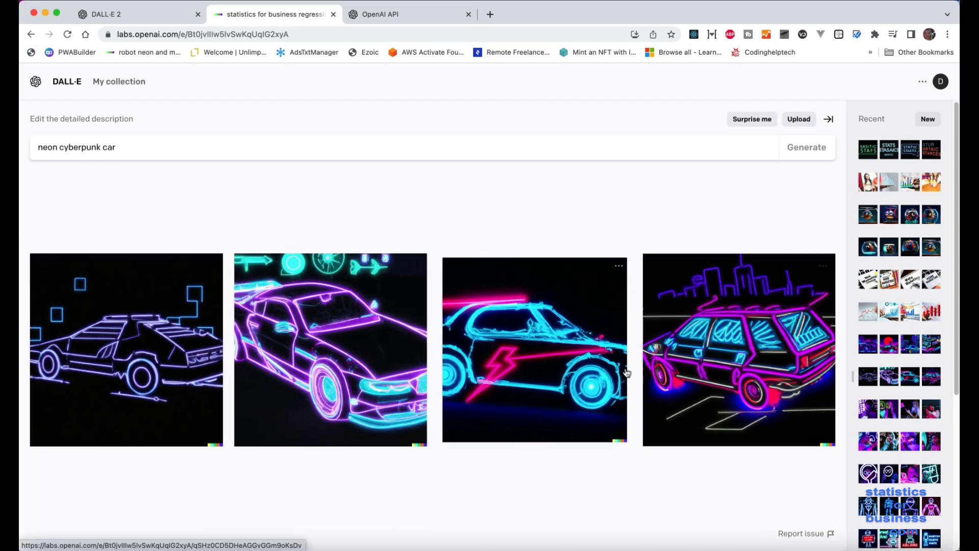
left_click(809, 151)
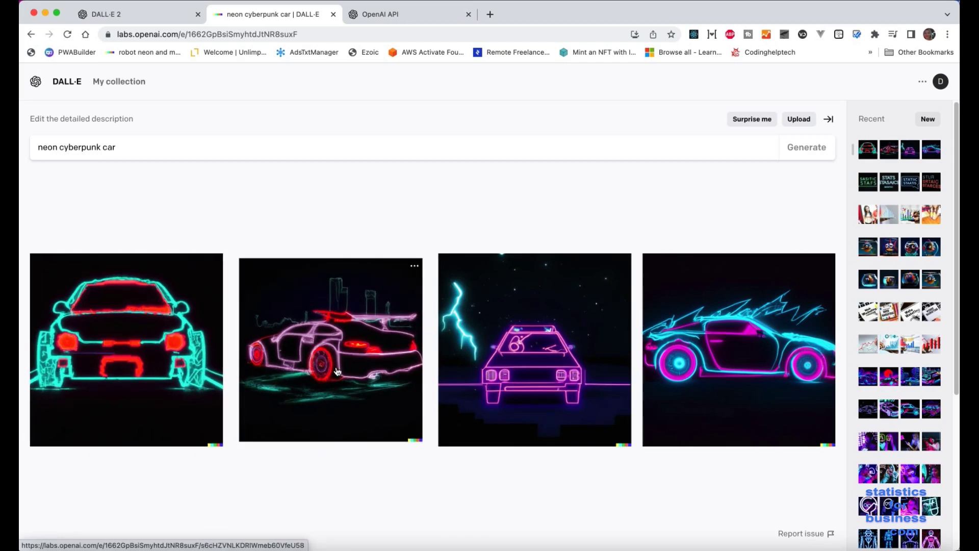
scroll(904, 420, "down", 3)
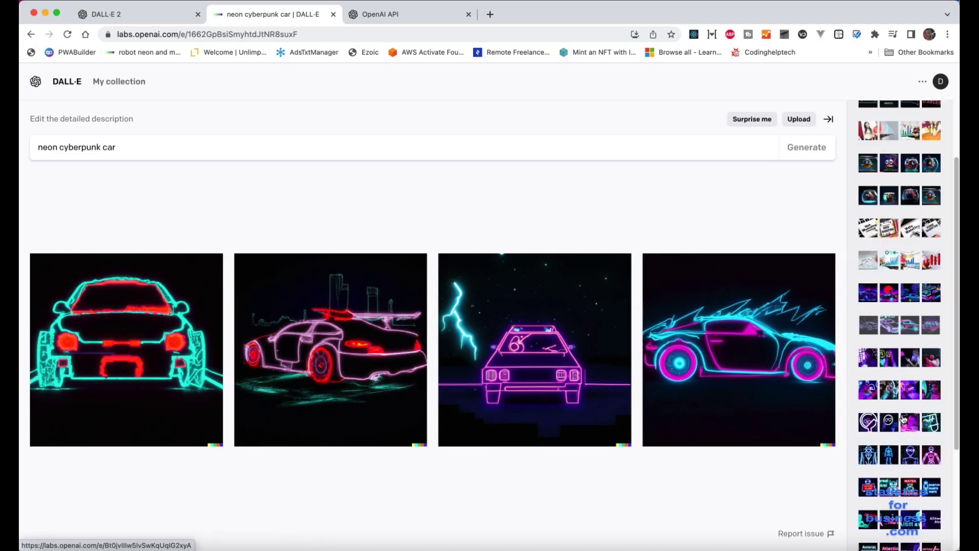
scroll(904, 420, "down", 2)
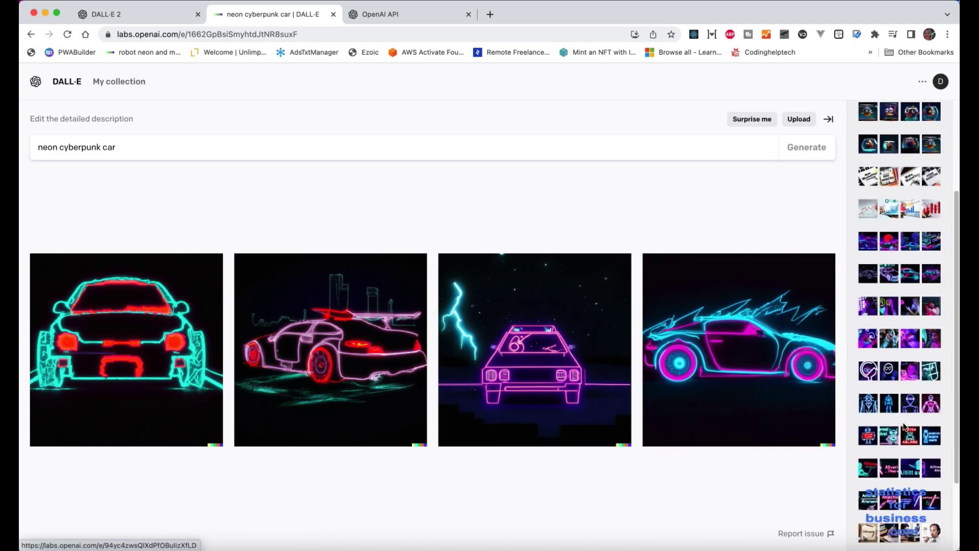
scroll(904, 428, "up", 5)
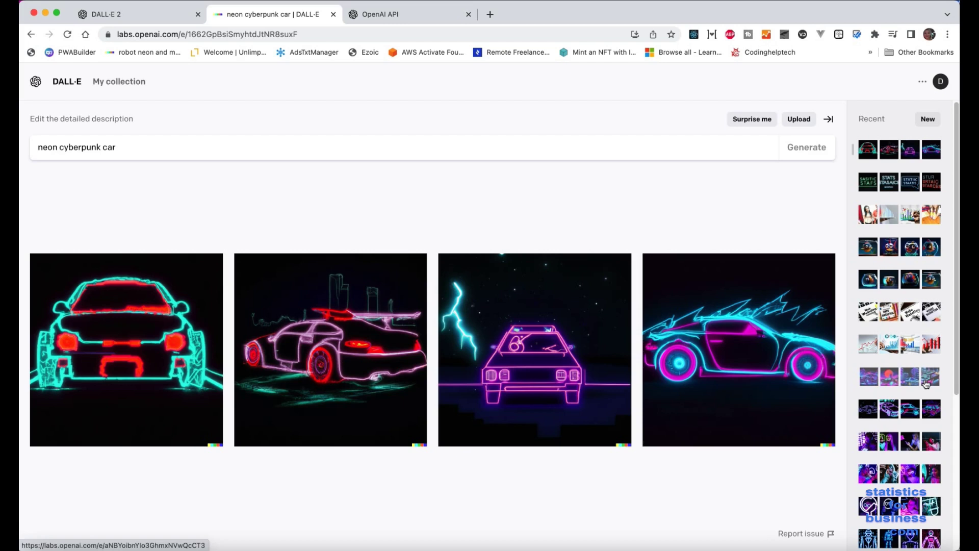
Replace the car prompt with 'a student learning calculus on a laptop in a lit room' and generate images.
left_click(133, 147)
key("BackSpace")
key("BackSpace")
key("BackSpace")
key("BackSpace")
key("BackSpace")
key("BackSpace")
key("BackSpace")
key("BackSpace")
key("BackSpace")
key("BackSpace")
key("BackSpace")
key("BackSpace")
key("BackSpace")
key("BackSpace")
key("BackSpace")
key("BackSpace")
key("BackSpace")
key("BackSpace")
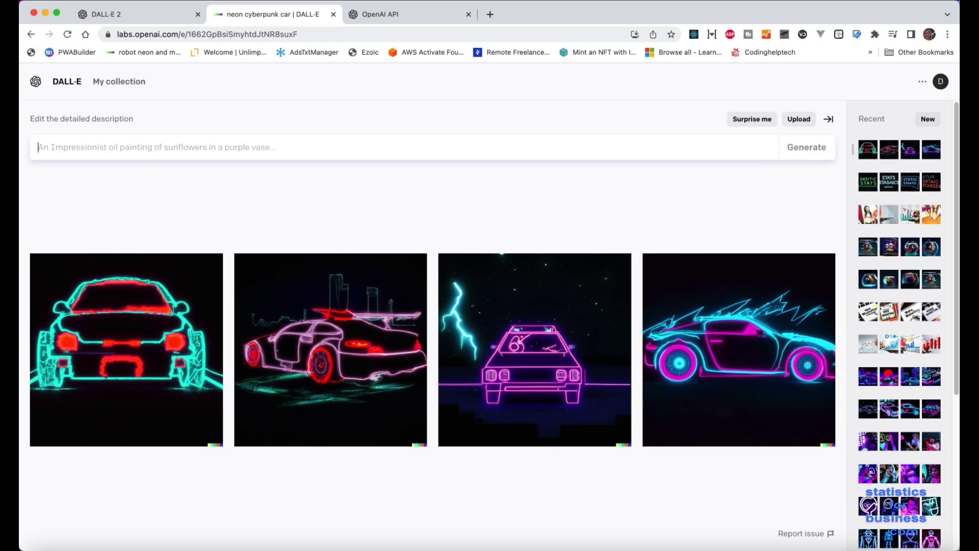
type("a")
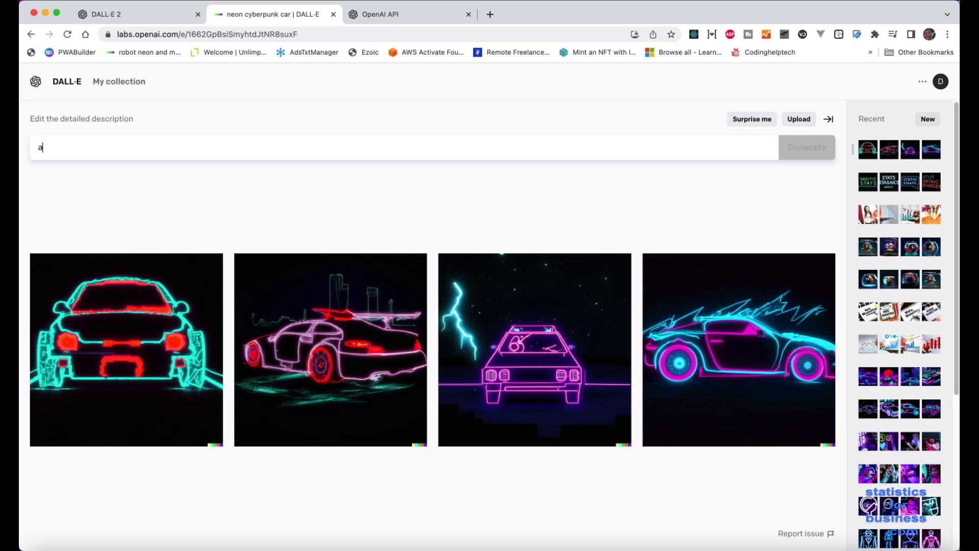
type(" student lear")
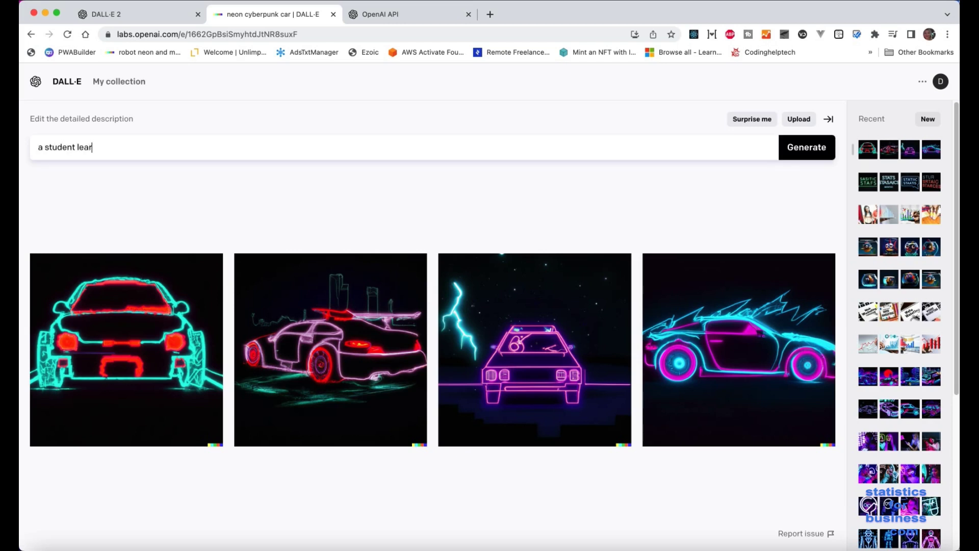
type("ning calculus on a laptop i")
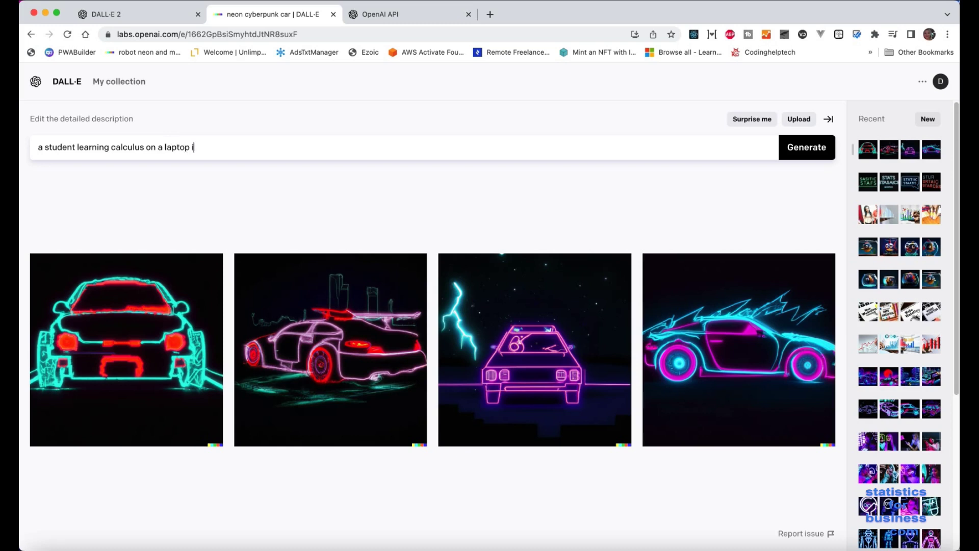
type("n a lit room")
left_click(816, 151)
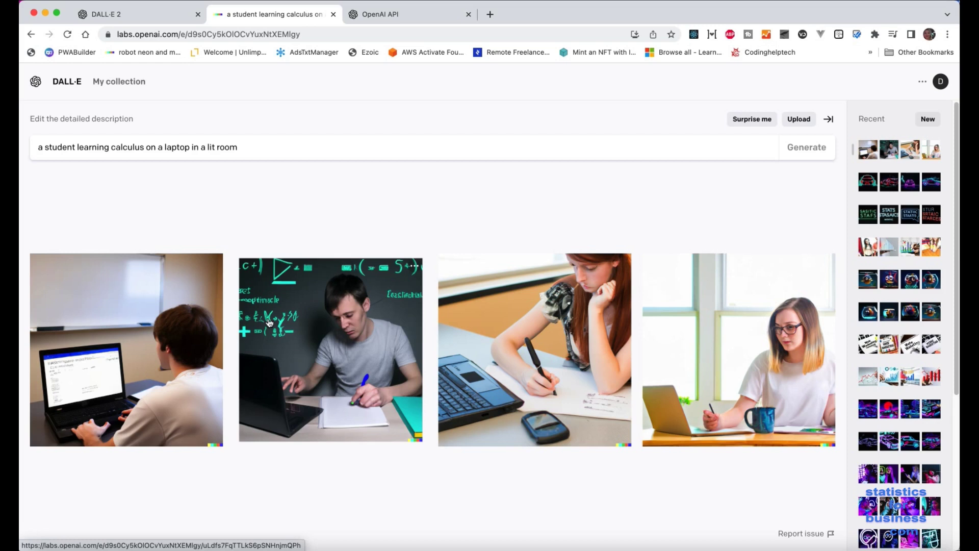
Append 'with desktop plant' to the student prompt and generate four new images.
left_click(269, 142)
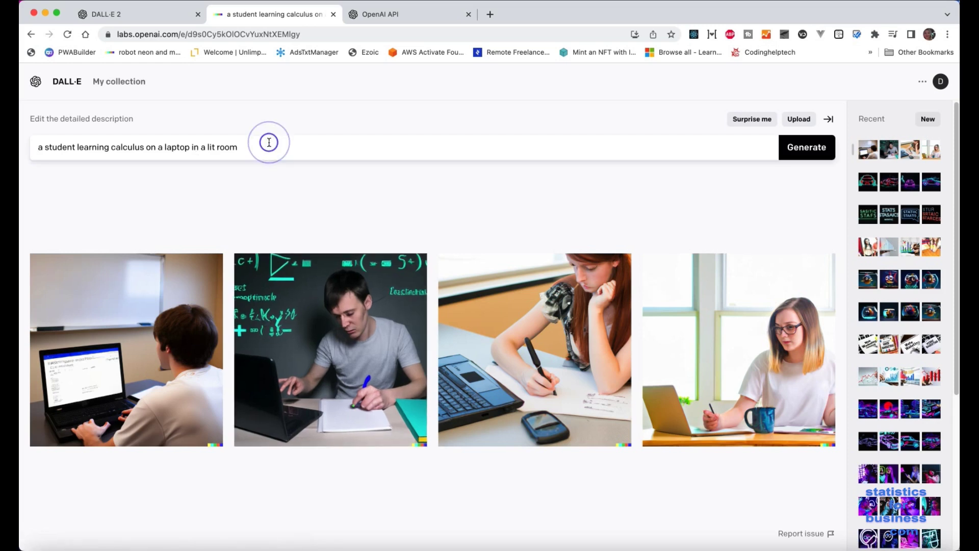
left_click(269, 151)
type("with ")
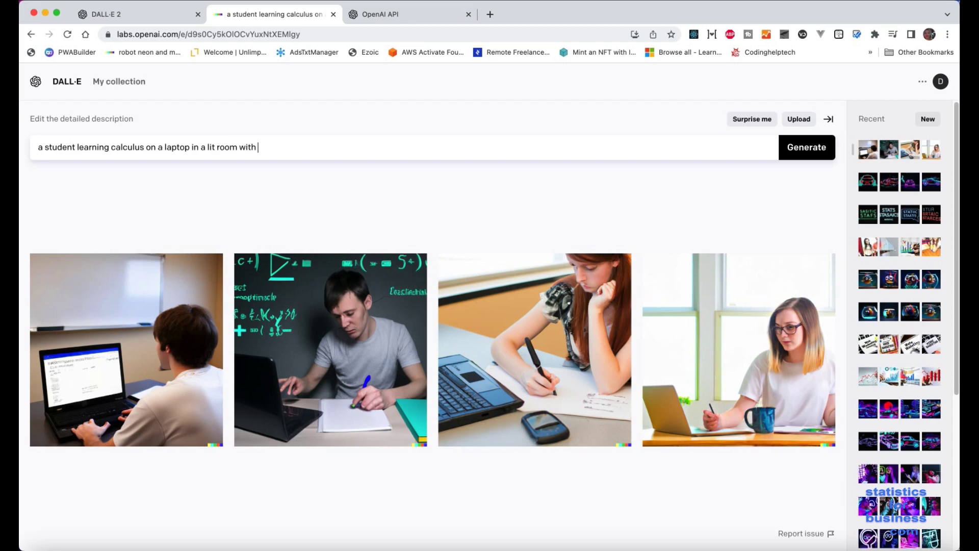
type("desktop plant")
left_click(804, 149)
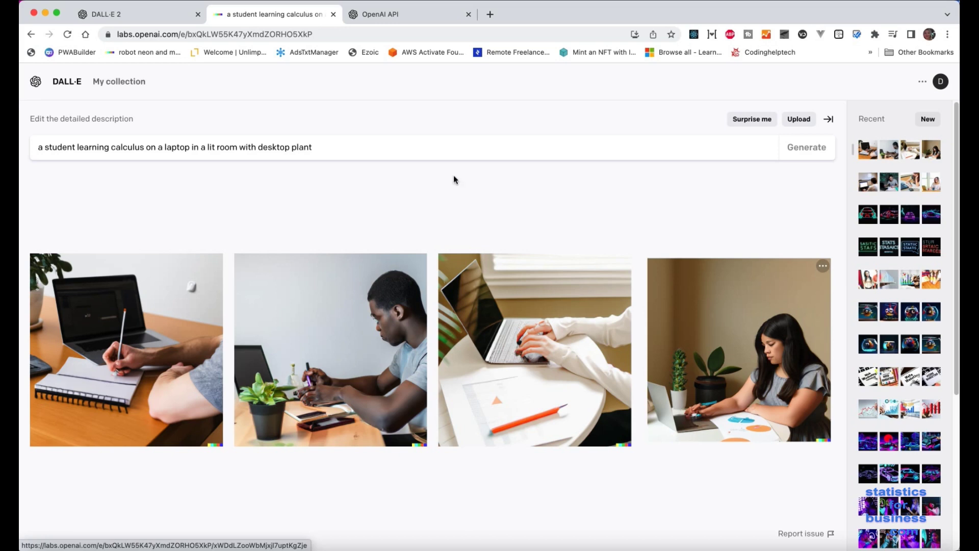
Extend the prompt with 'robot assistant' and generate a new set of images.
left_click(360, 143)
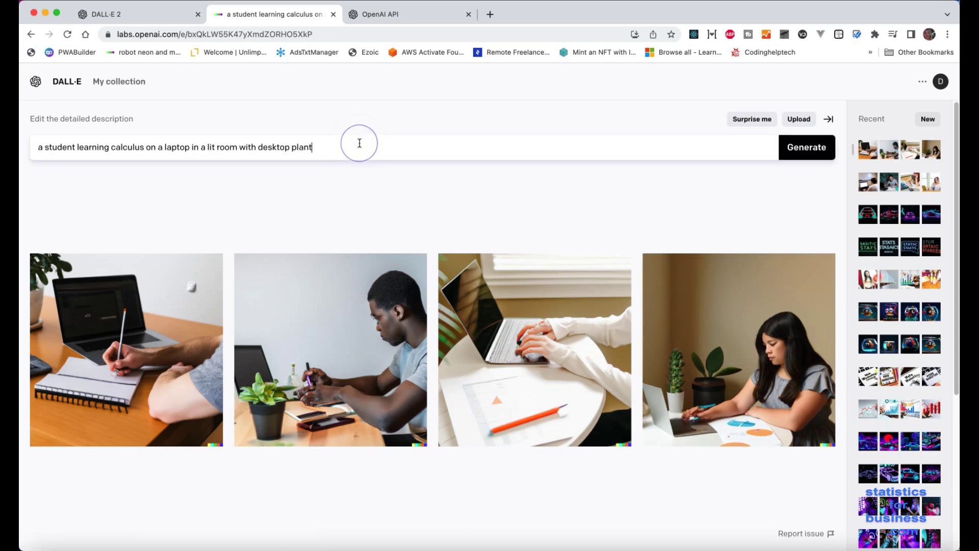
type("robot assistant")
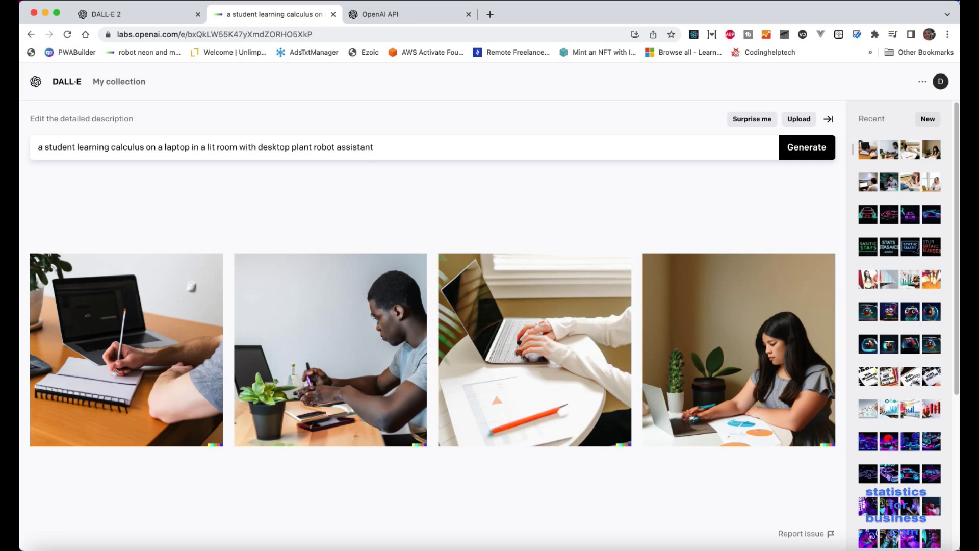
left_click(816, 148)
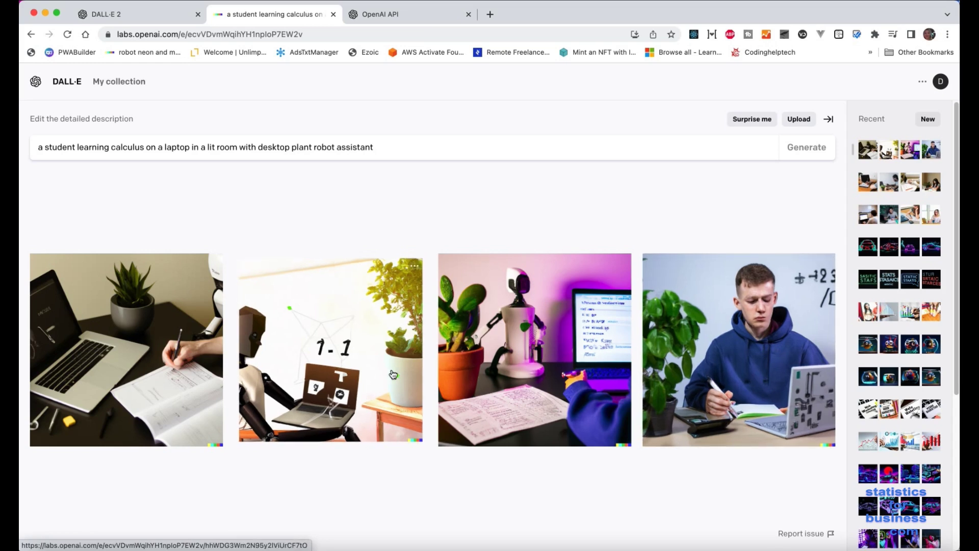
Check the account menu, which reports 125 credits remaining.
left_click(938, 86)
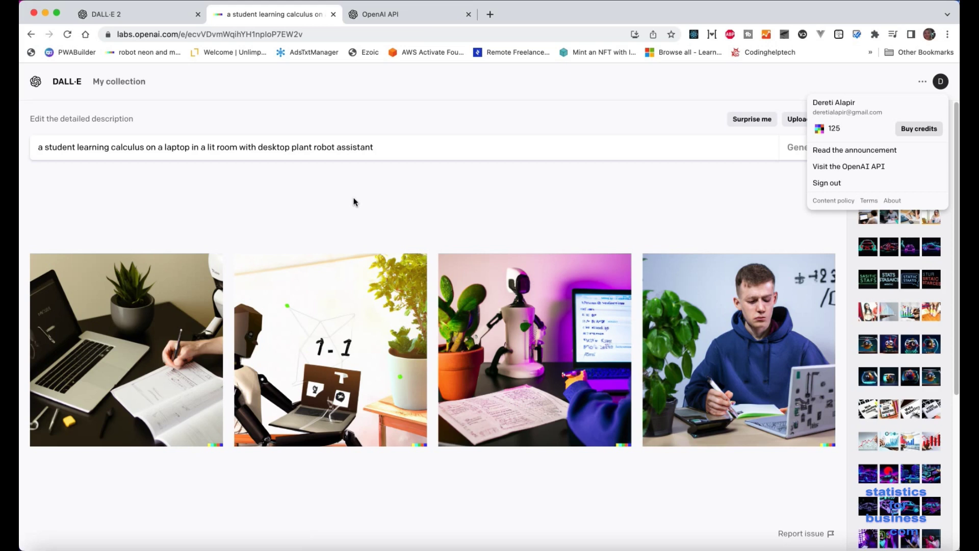
Replace 'robot assistant' at the prompt's end with 'homer simpson' and generate images.
left_click(388, 148)
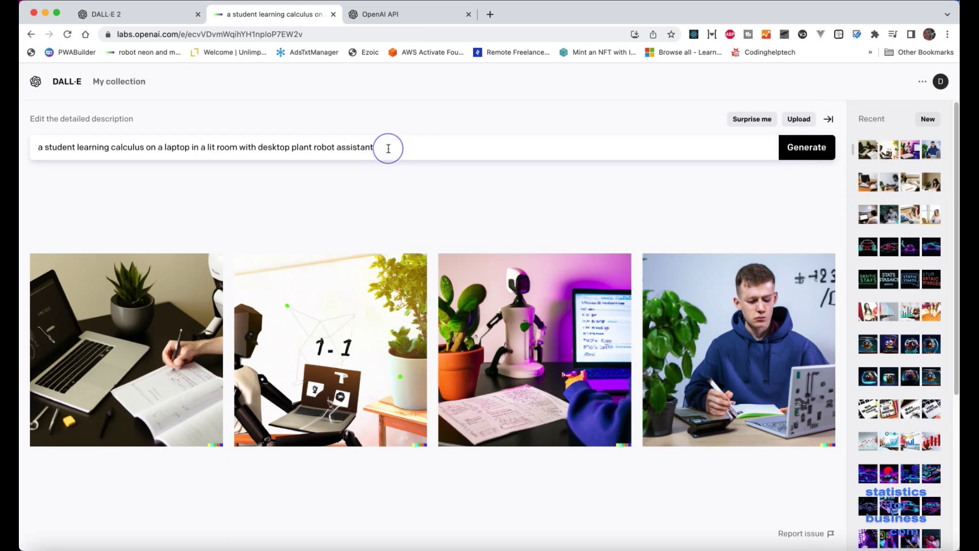
key("BackSpace")
key("BackSpace")
key("BackSpace")
key("BackSpace")
key("BackSpace")
key("BackSpace")
key("BackSpace")
key("BackSpace")
key("BackSpace")
key("BackSpace")
key("BackSpace")
key("BackSpace")
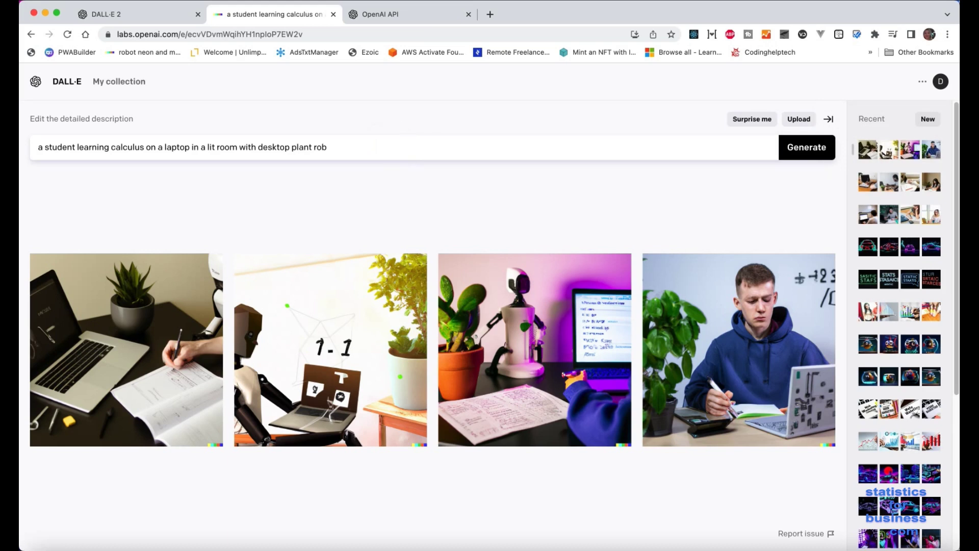
key("BackSpace")
key("BackSpace")
key("BackSpace")
type("homer simpson")
left_click(810, 151)
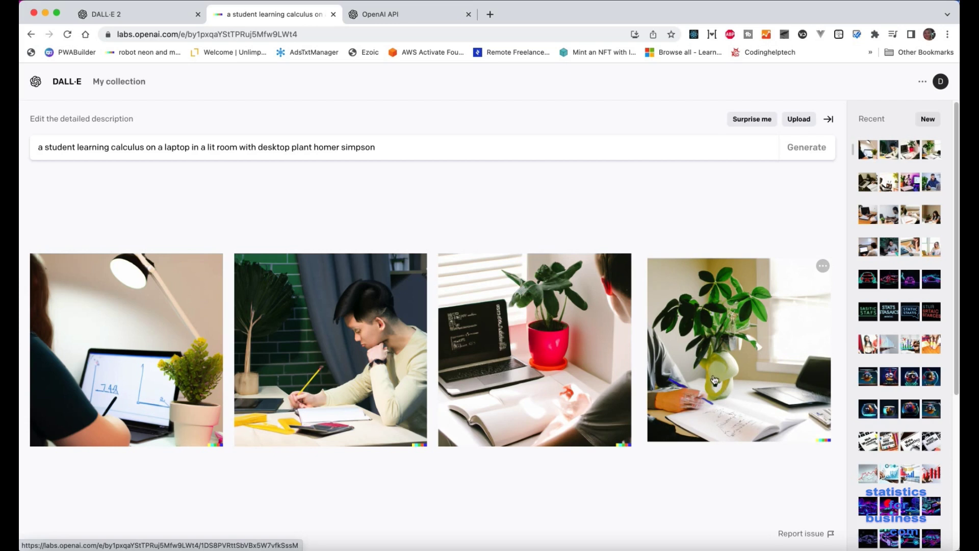
Delete the student description so the prompt reads only 'homer simpson', then generate.
double_click(315, 148)
left_click_drag(316, 147, 85, 139)
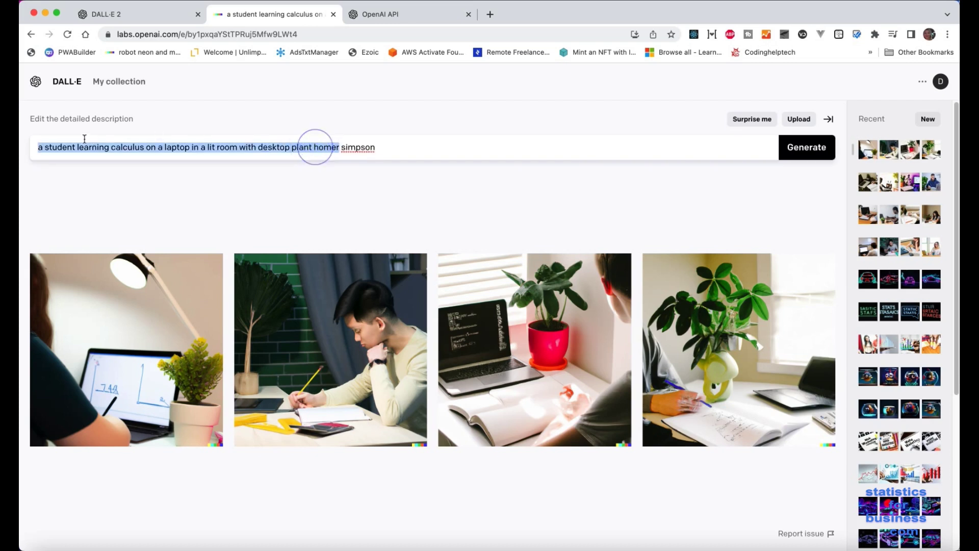
key("BackSpace")
type("homer")
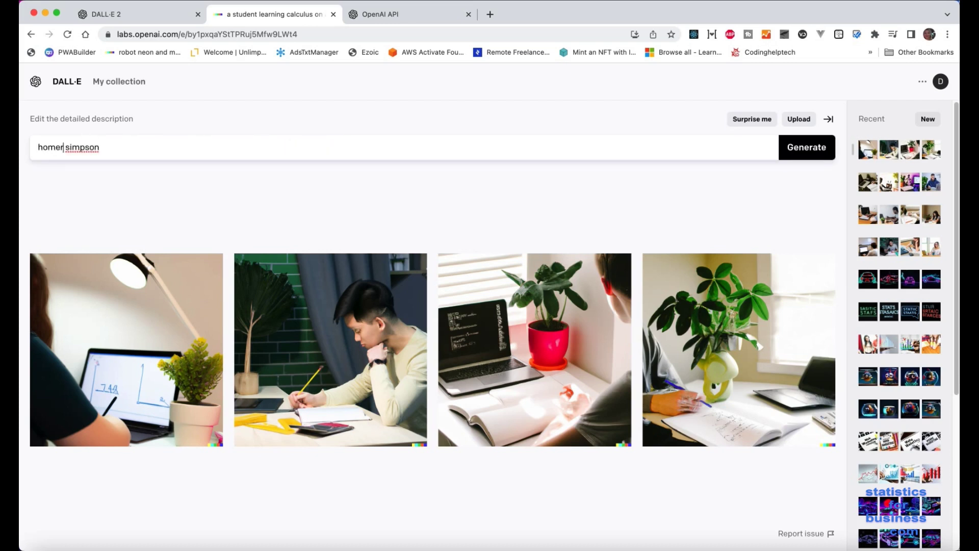
left_click(798, 149)
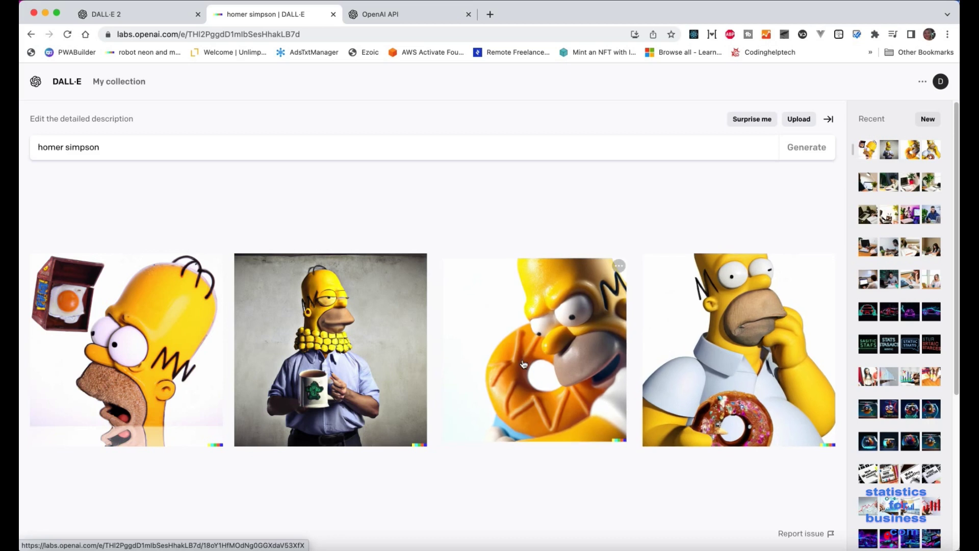
Replace the prompt with 'intergalactic spaceship warp neon effects starts traveling' and generate images.
left_click(155, 144)
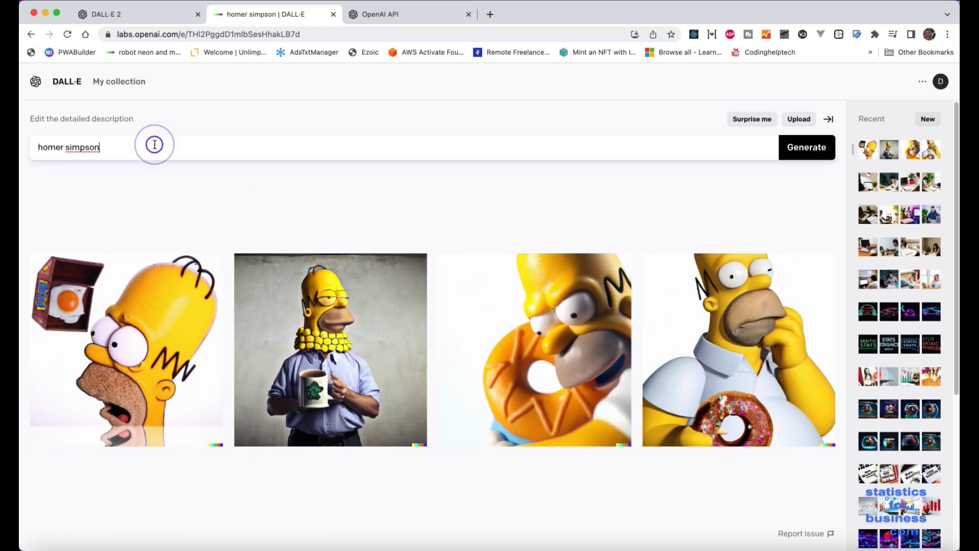
key("super+a")
key("BackSpace")
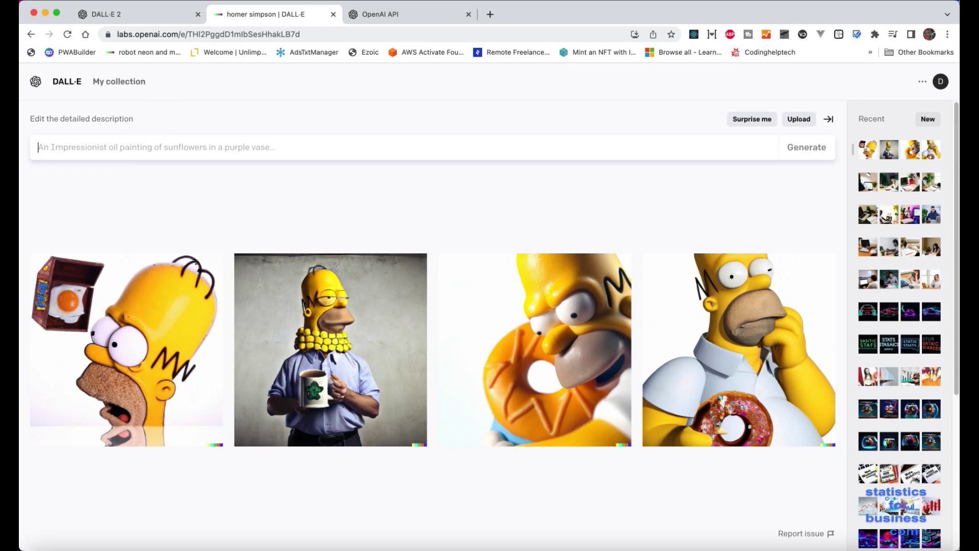
type("intergal")
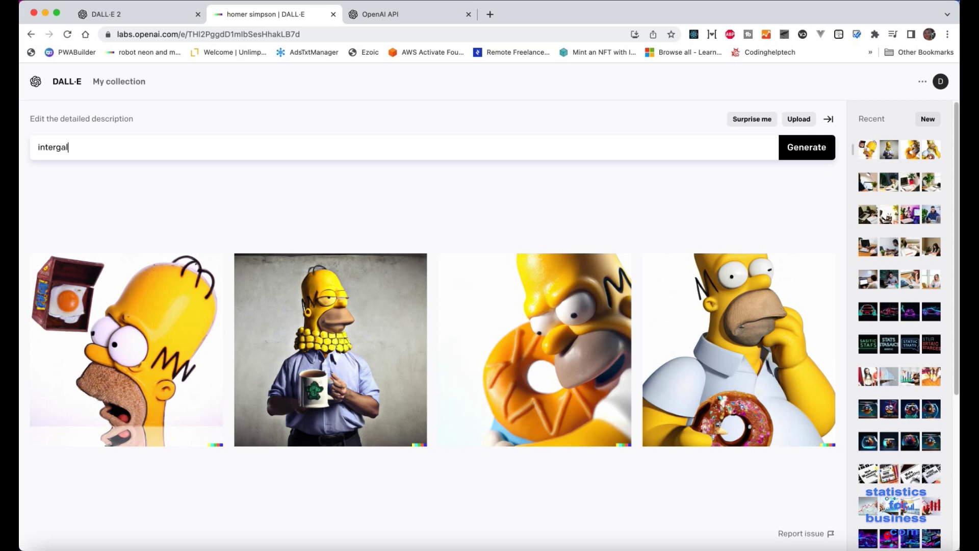
type("actic spaceship warp neon")
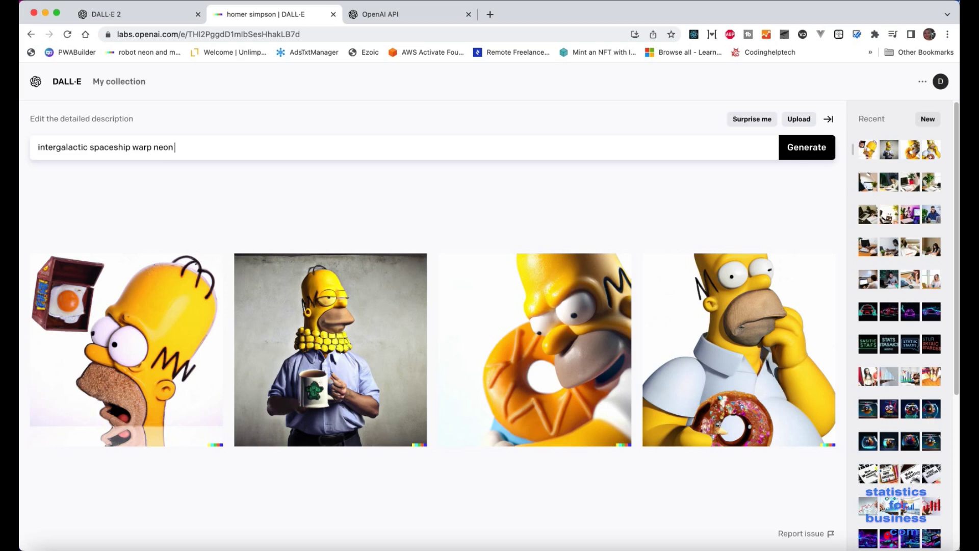
type(" effects starts travelling")
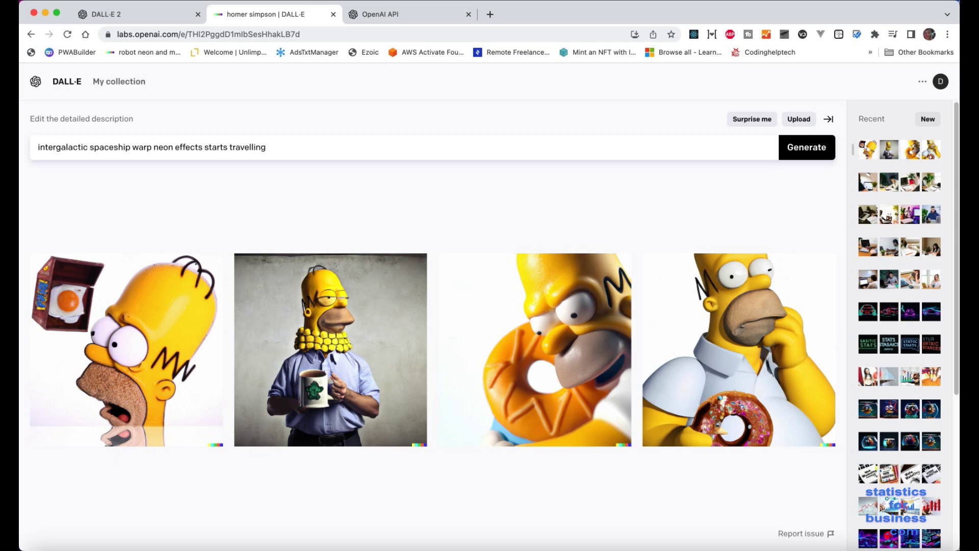
left_click(250, 150)
key("BackSpace")
left_click(797, 149)
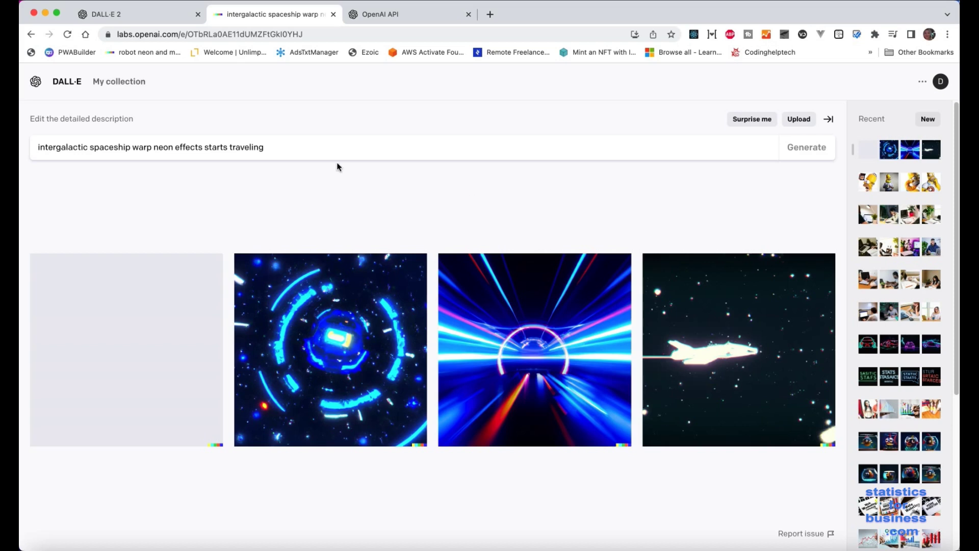
Replace the prompt with 'contemporary art a dog in a green park with blooming flowers' and generate.
left_click(278, 151)
key("Return")
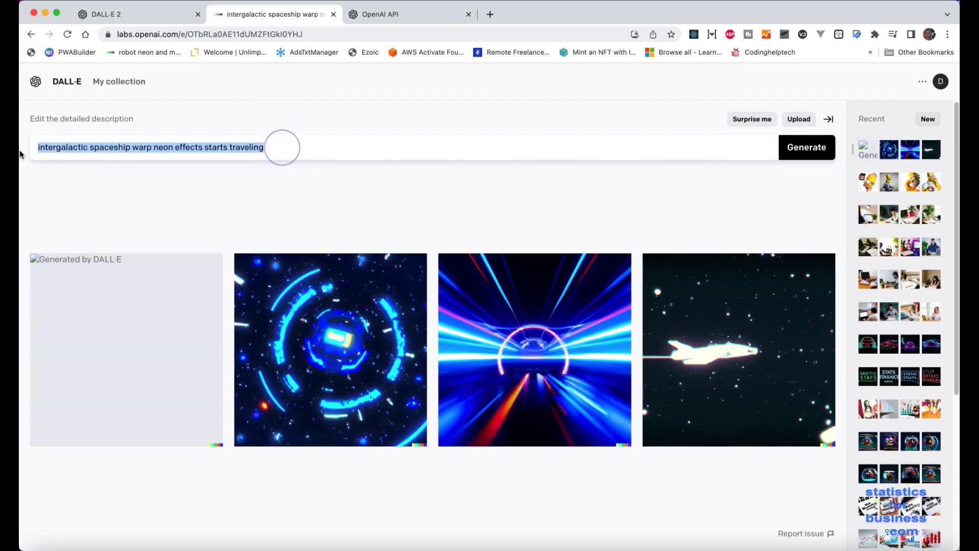
key("BackSpace")
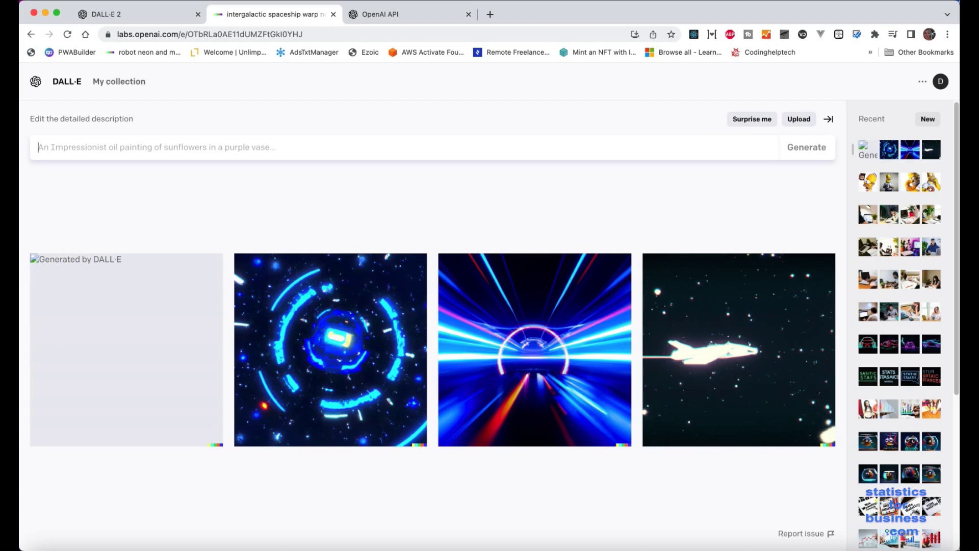
type("contemp")
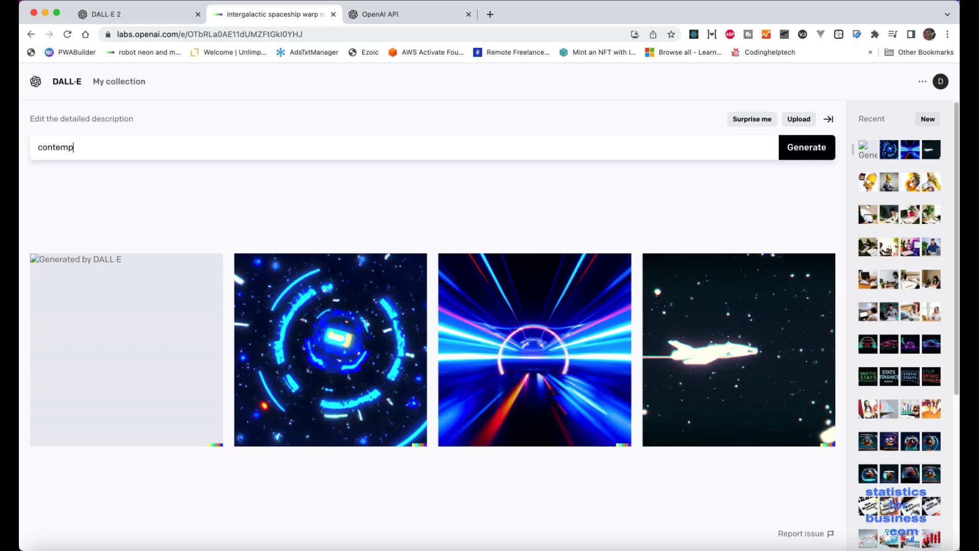
type("orary art a dog in a green pa")
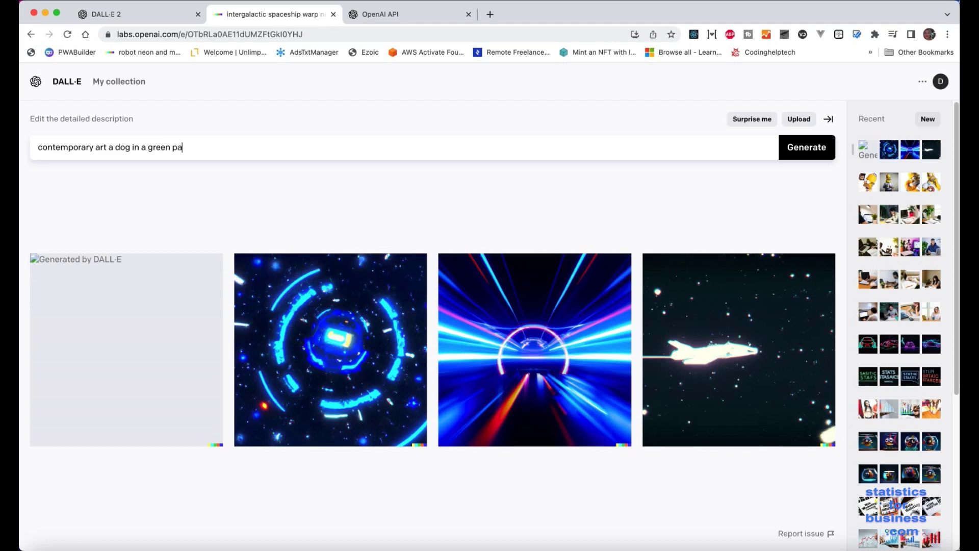
type("rk with blooming flowers")
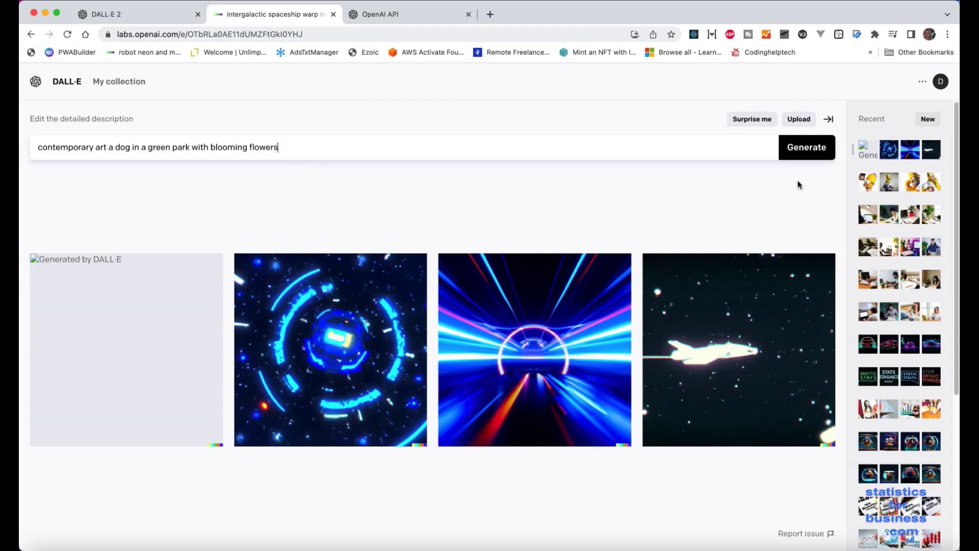
left_click(806, 147)
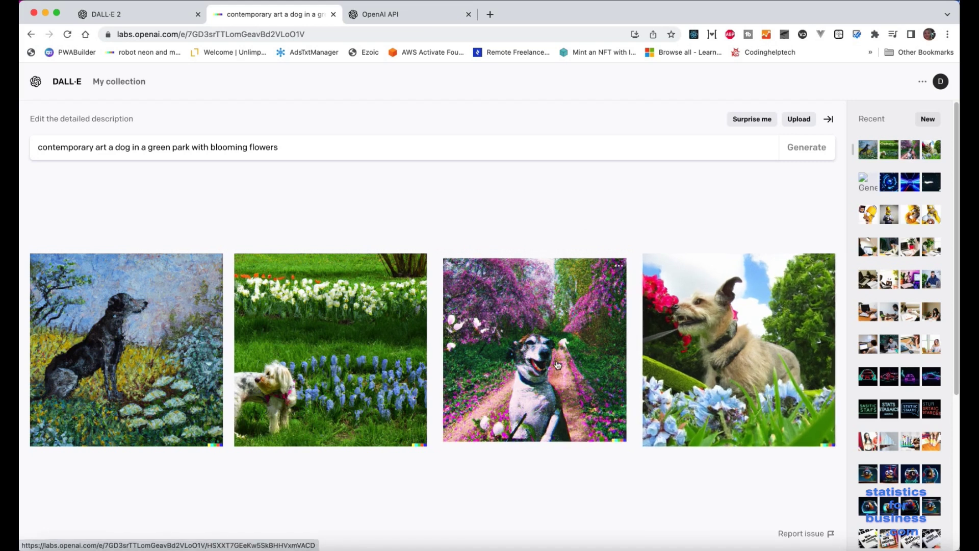
Append 'salvador dali style' to the dog prompt and generate the surreal images.
left_click(311, 149)
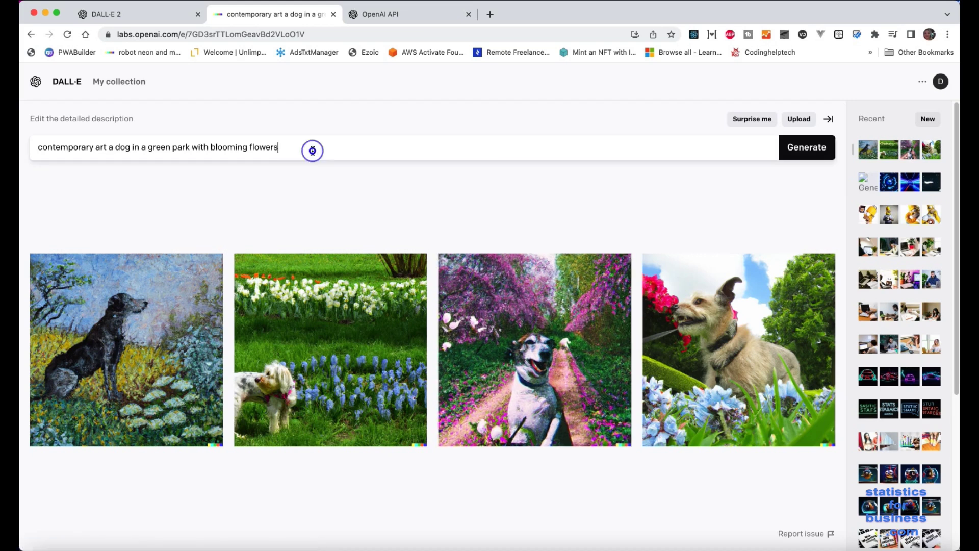
type("sal")
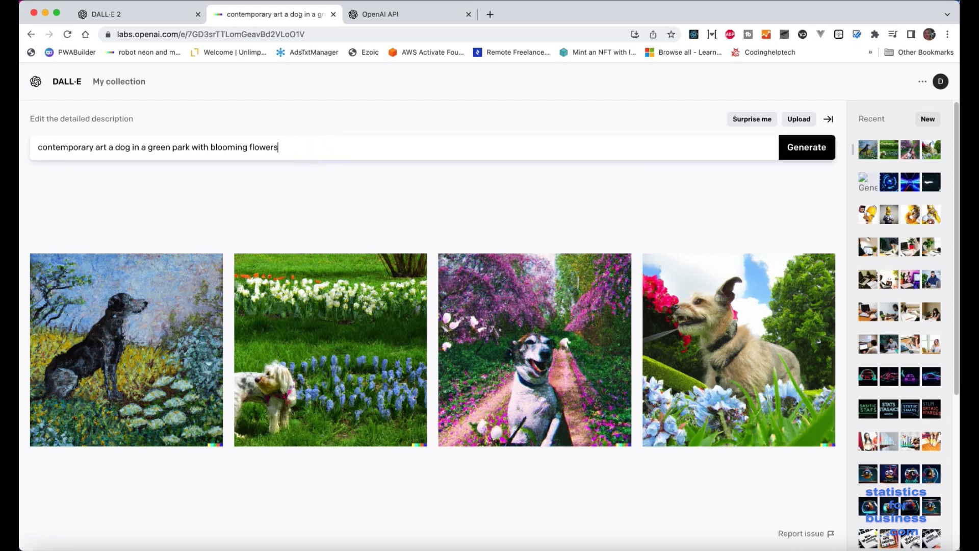
type("vador dali style")
left_click(794, 155)
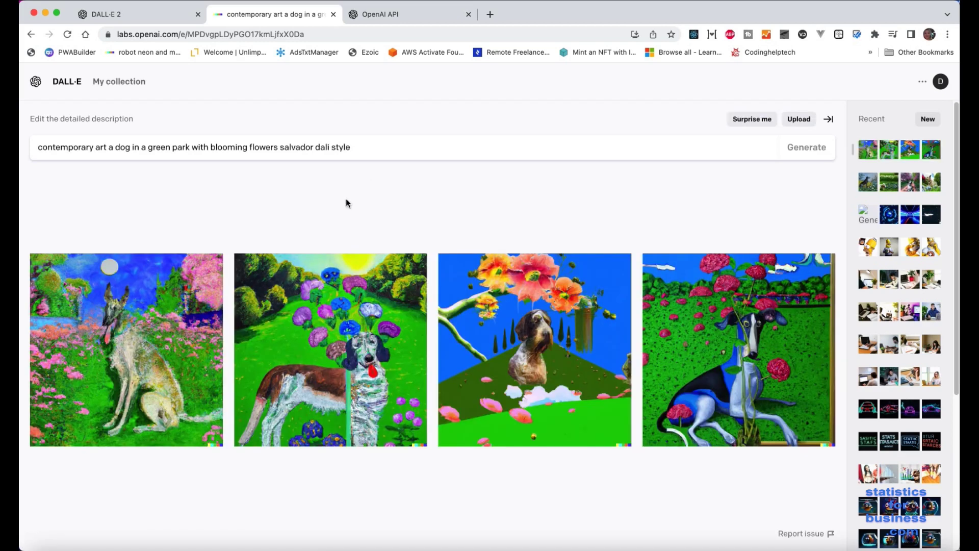
mouse_move(735, 365)
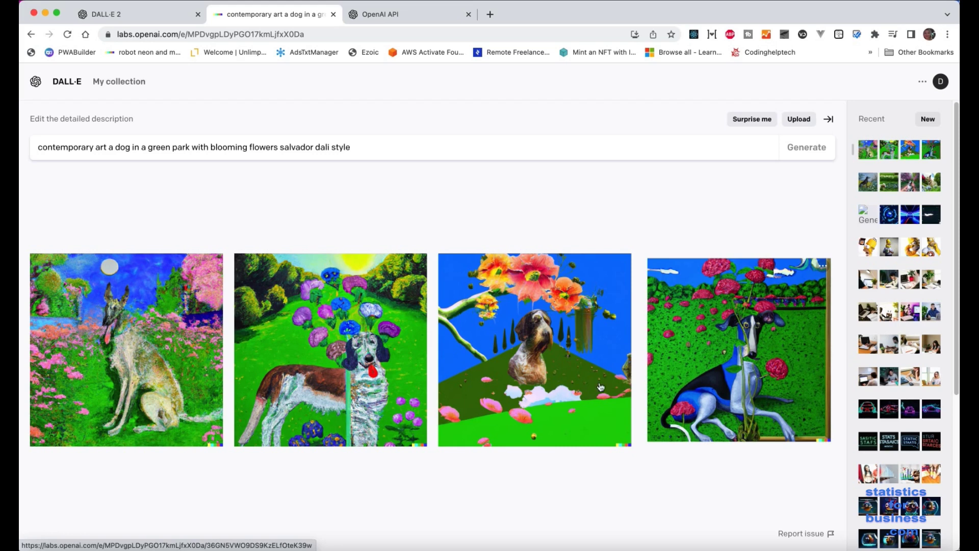
mouse_move(531, 396)
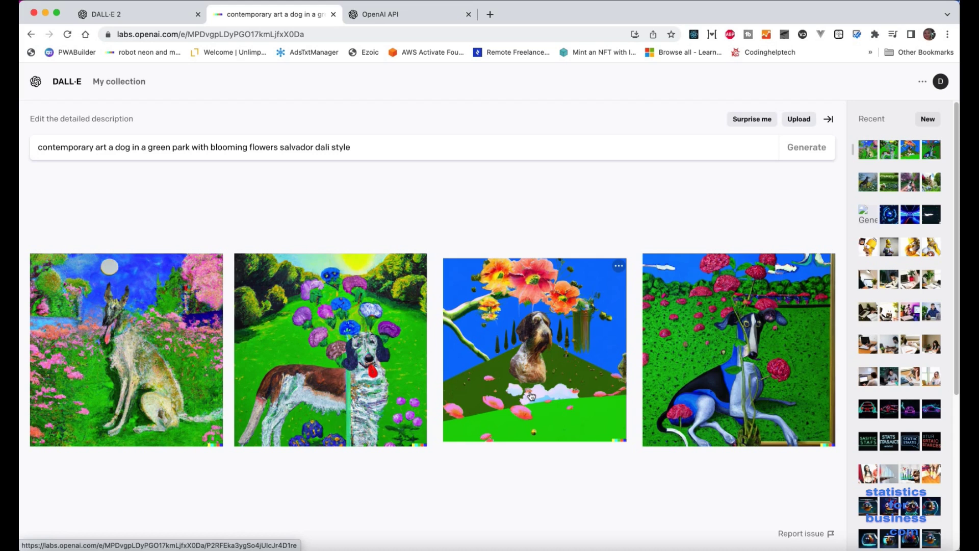
left_click(418, 184)
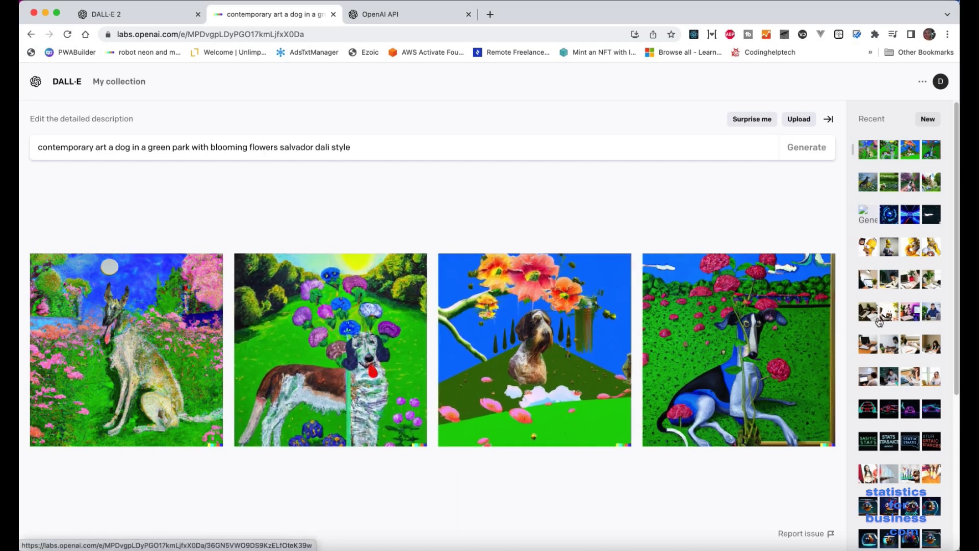
left_click(533, 211)
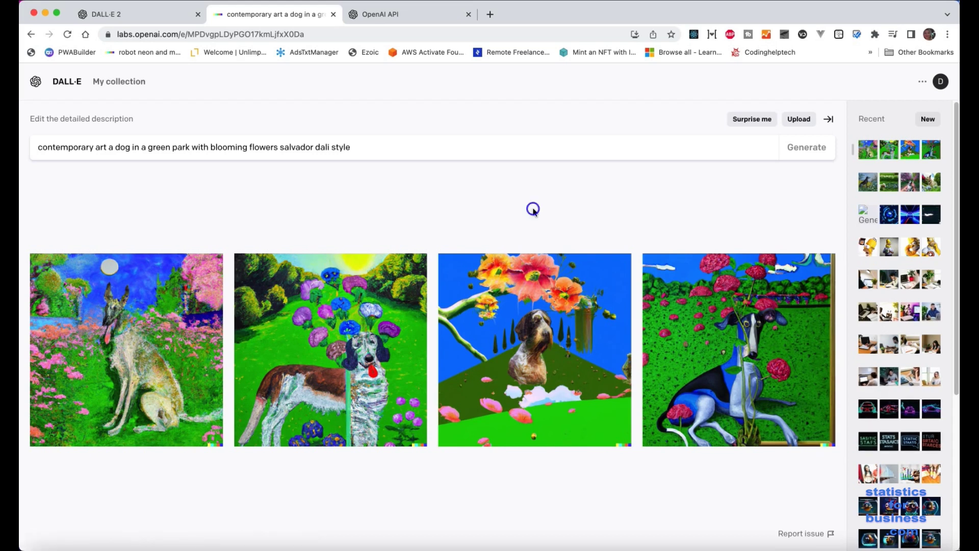
scroll(890, 376, "down", 5)
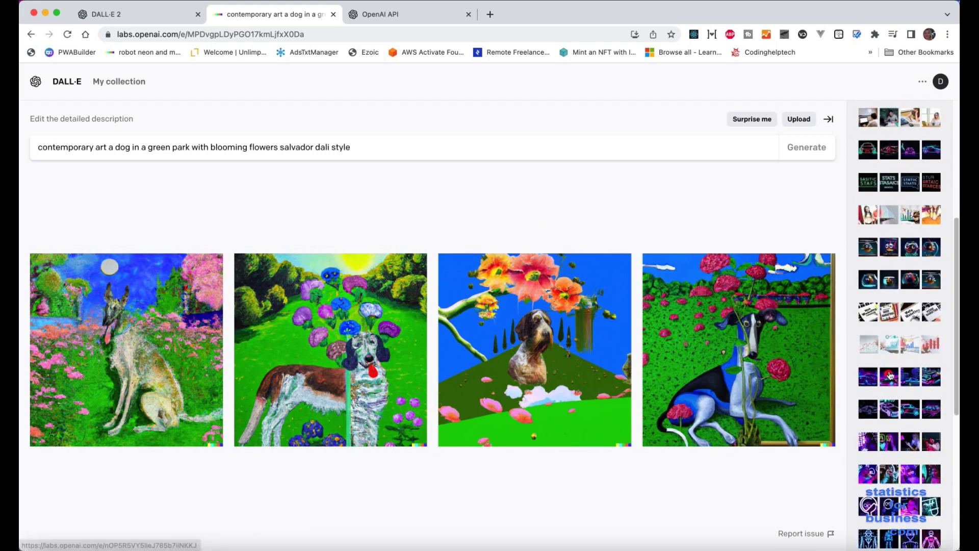
scroll(890, 376, "down", 10)
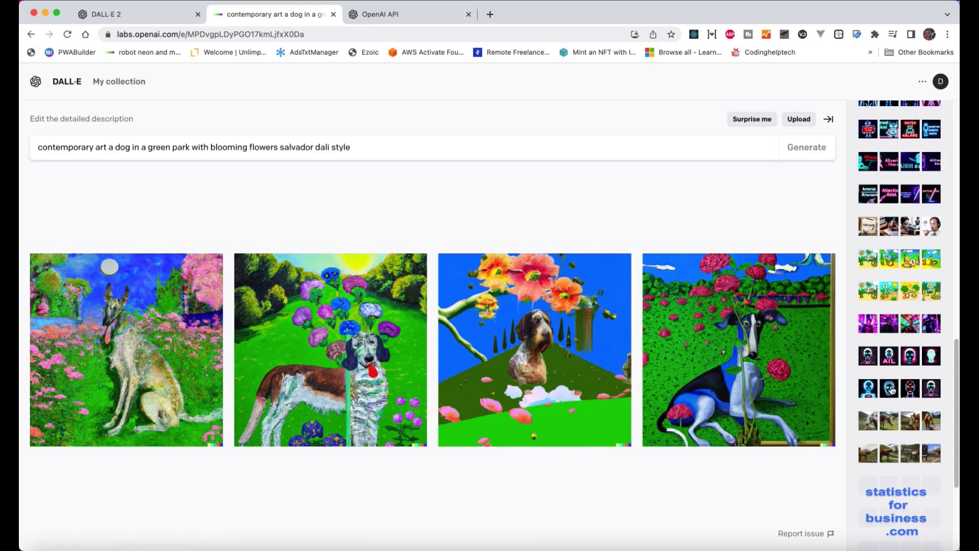
left_click(761, 341)
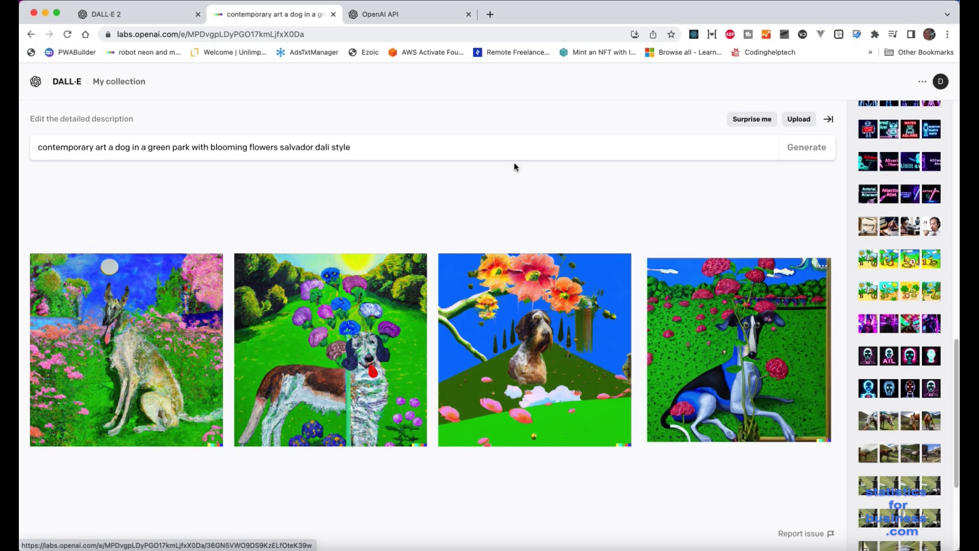
left_click(485, 176)
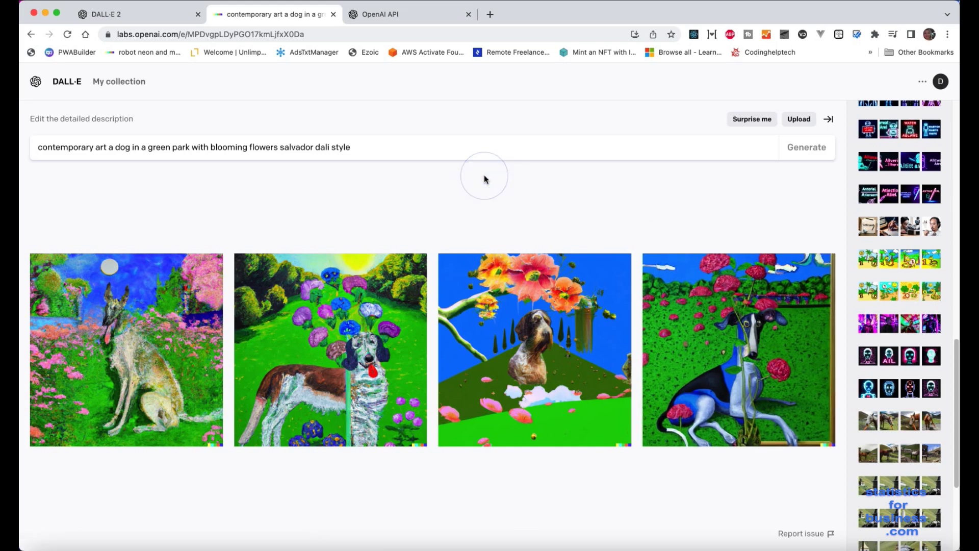